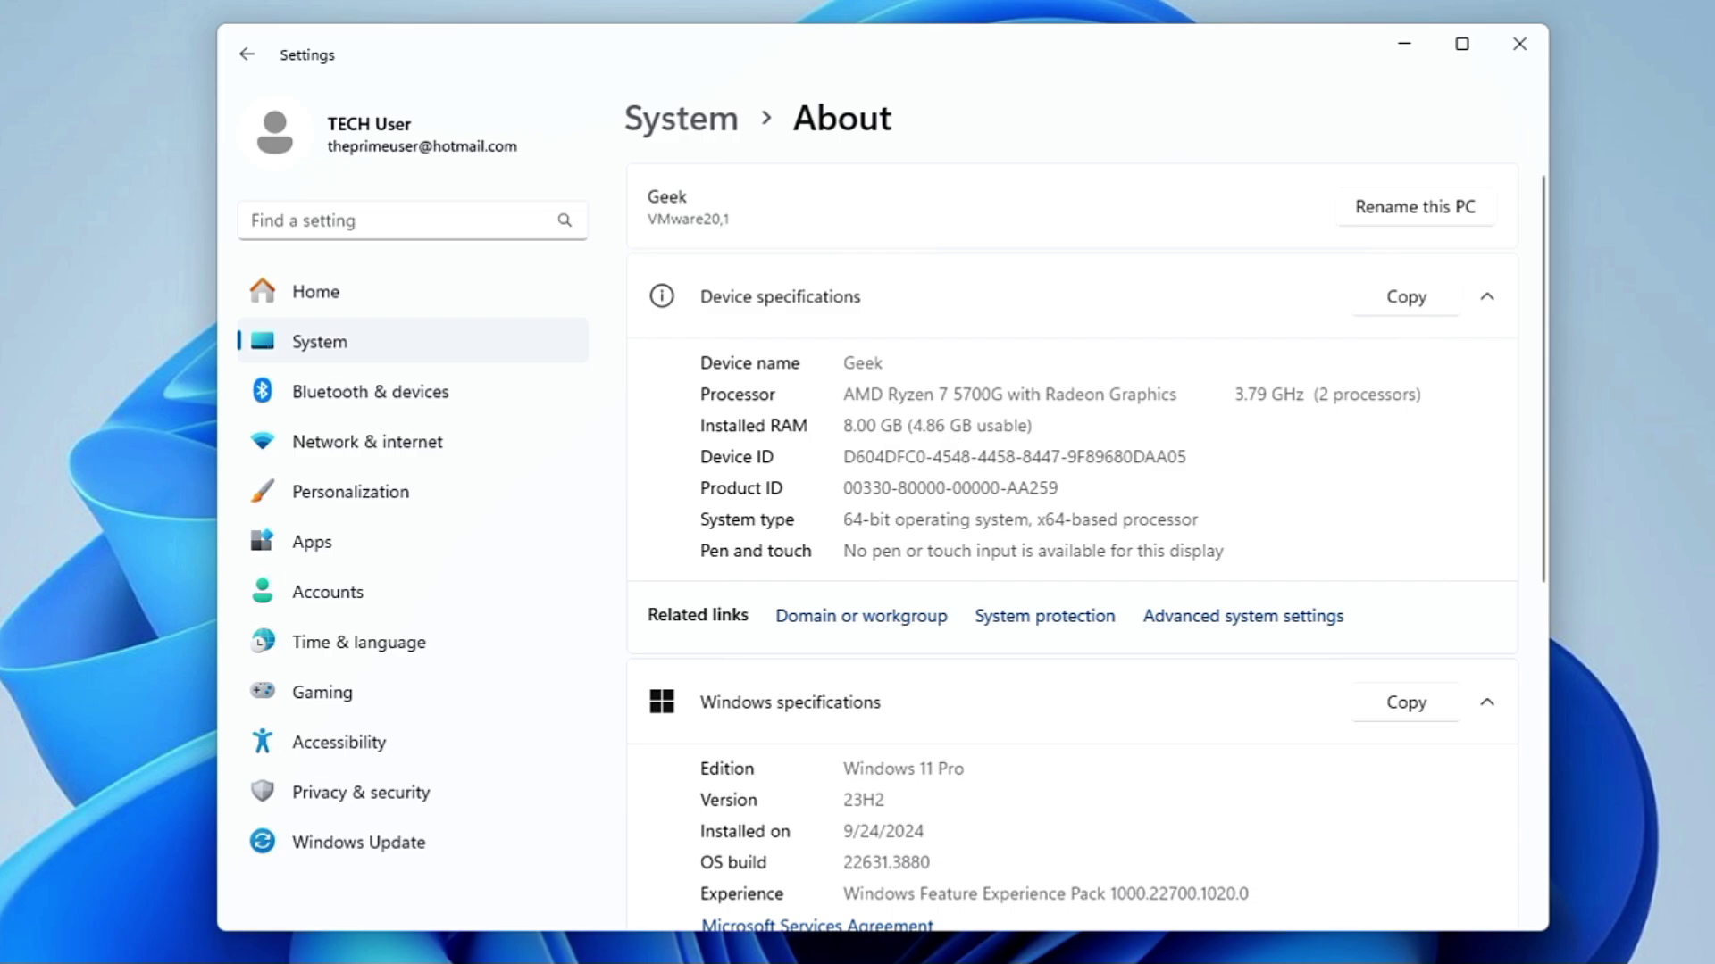
Step: Close Settings and launch System Configuration (msconfig) from Windows search
left_click(1519, 44)
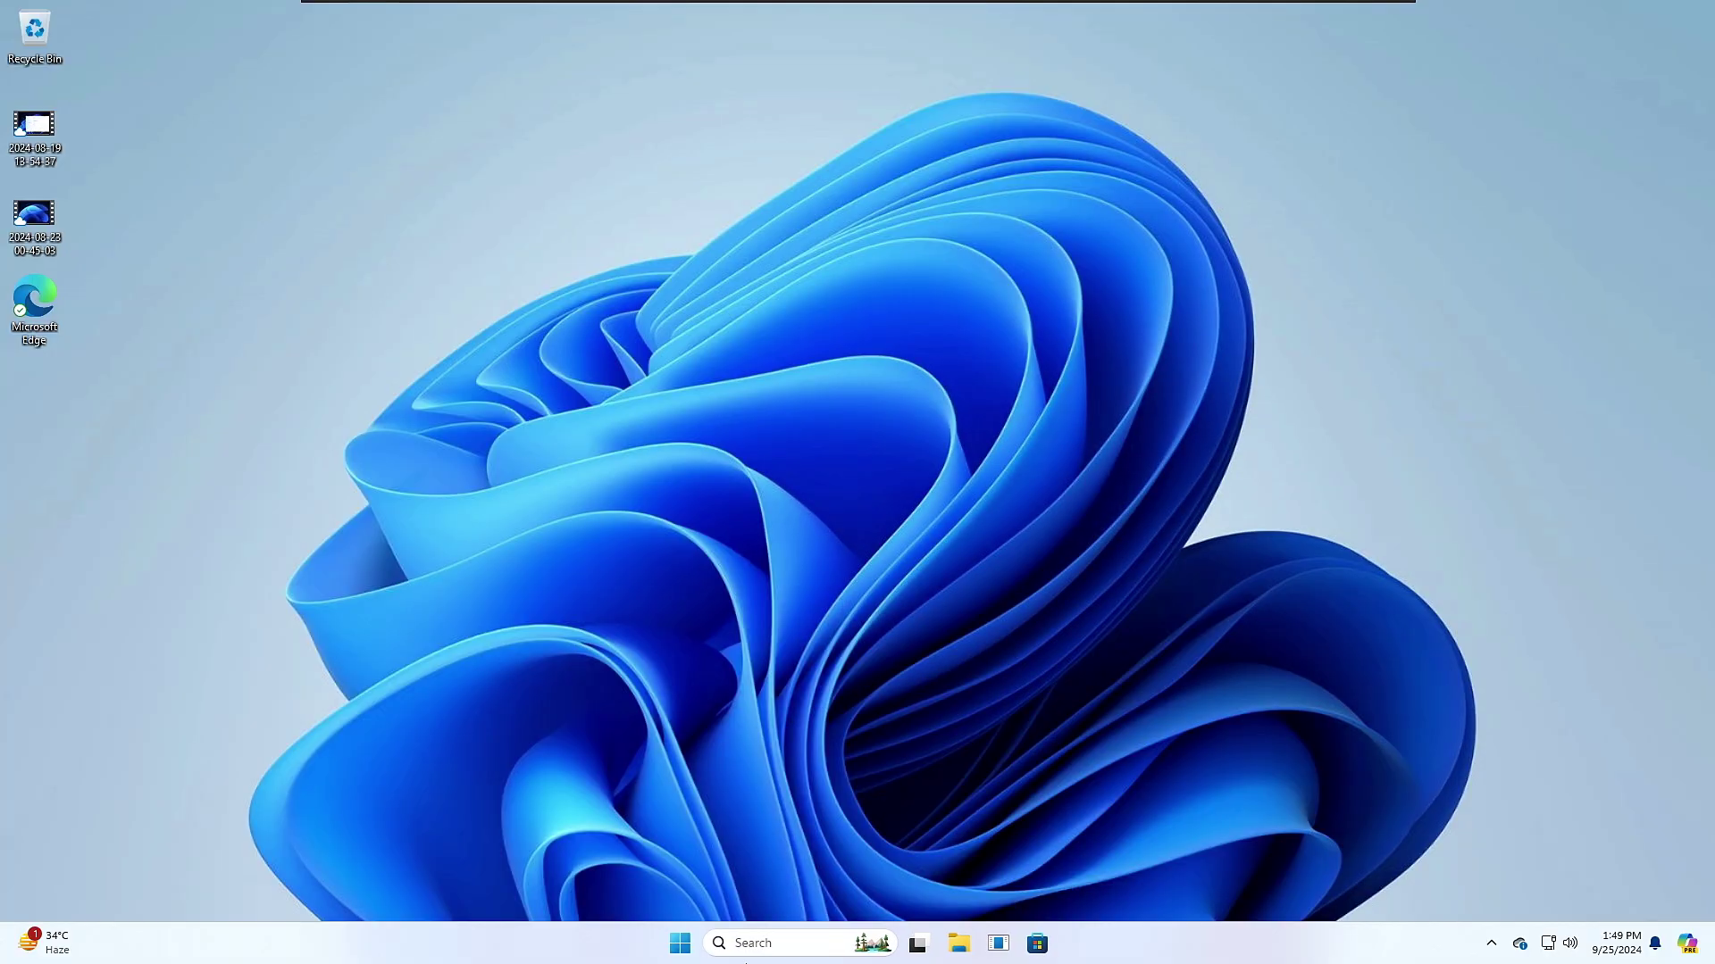
left_click(777, 939)
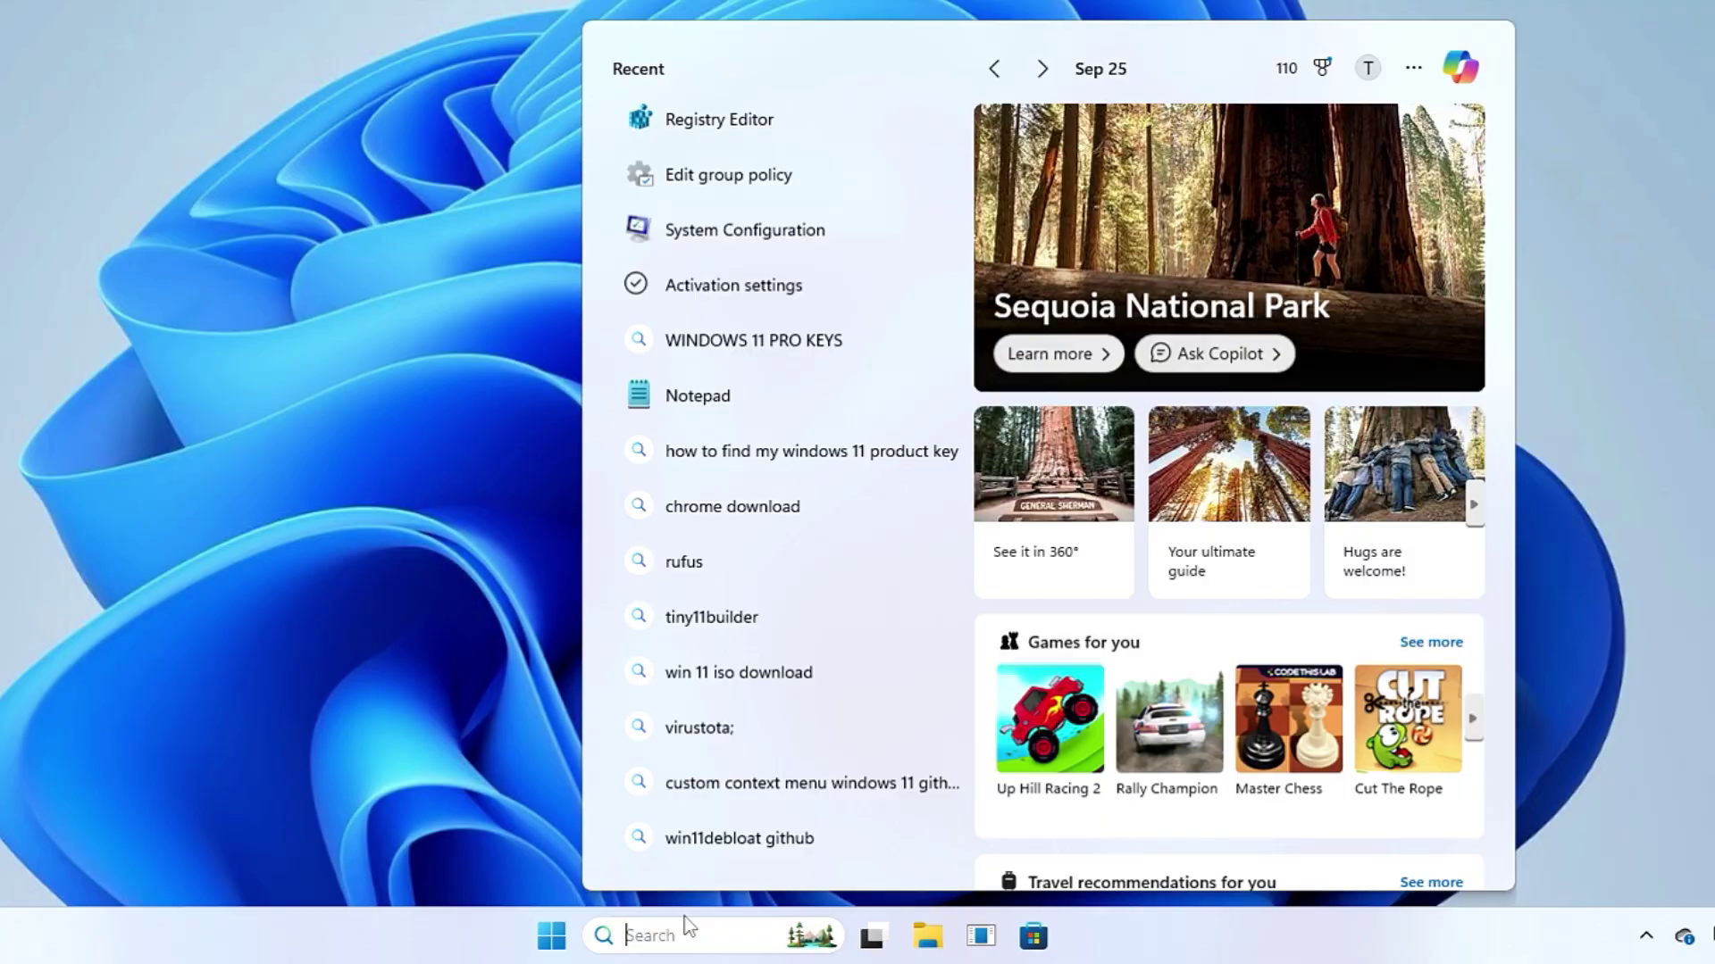
type("msocnifg")
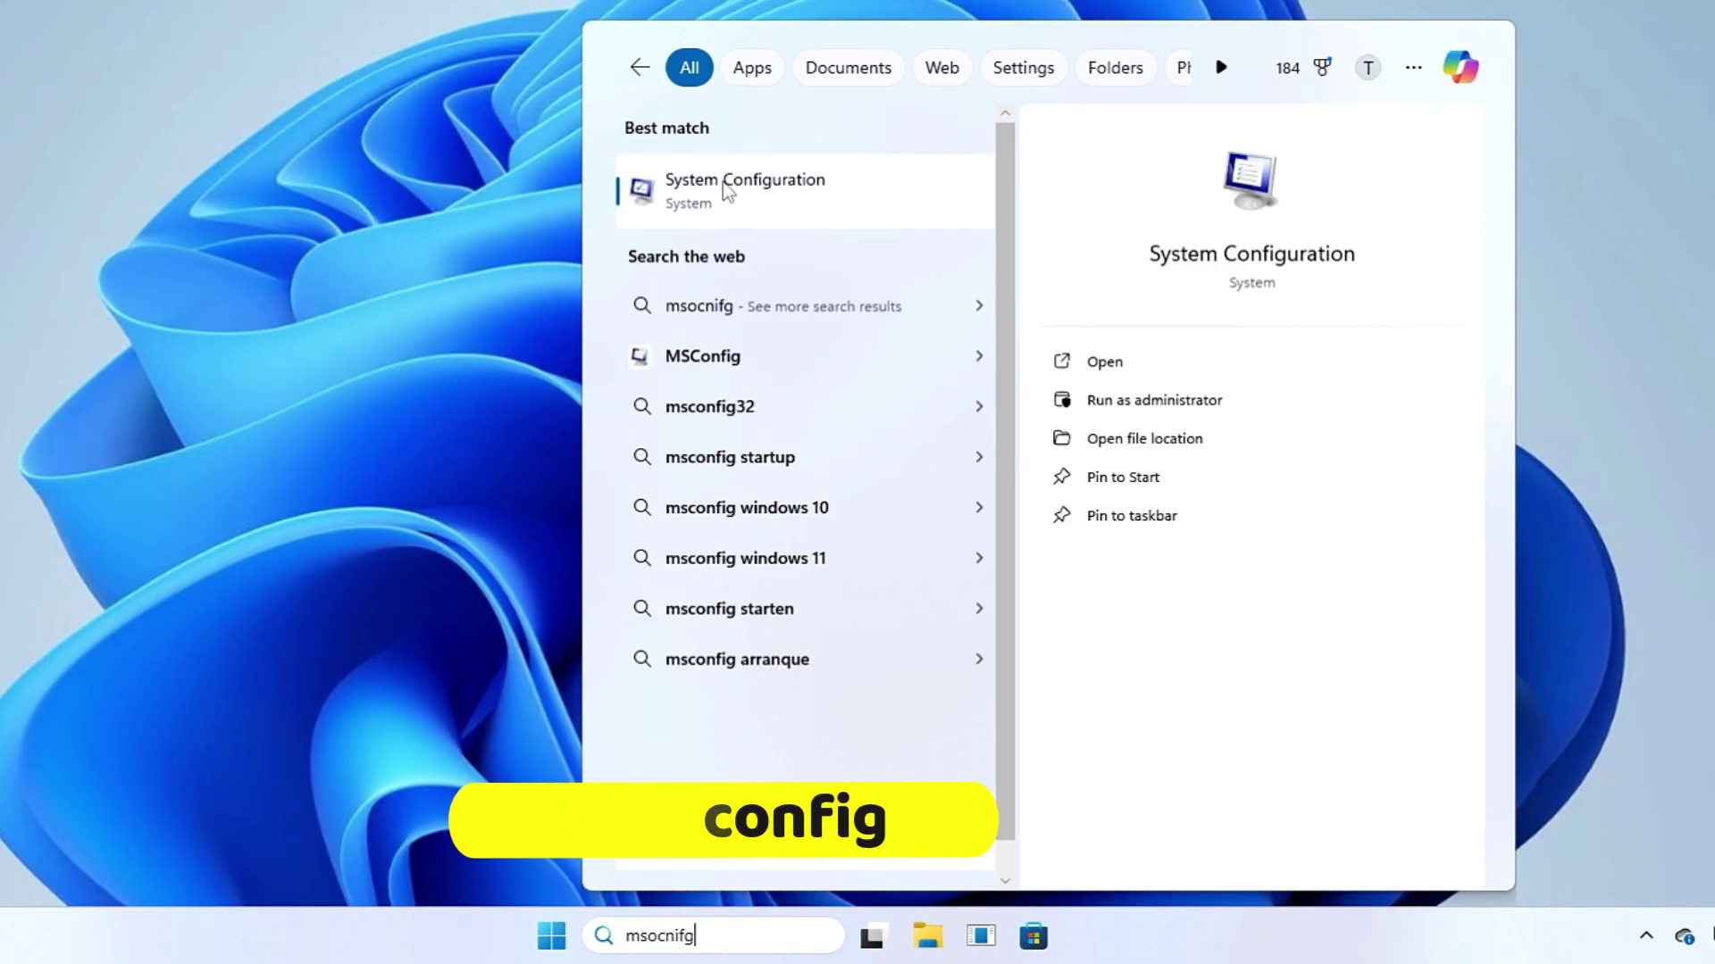
left_click(760, 196)
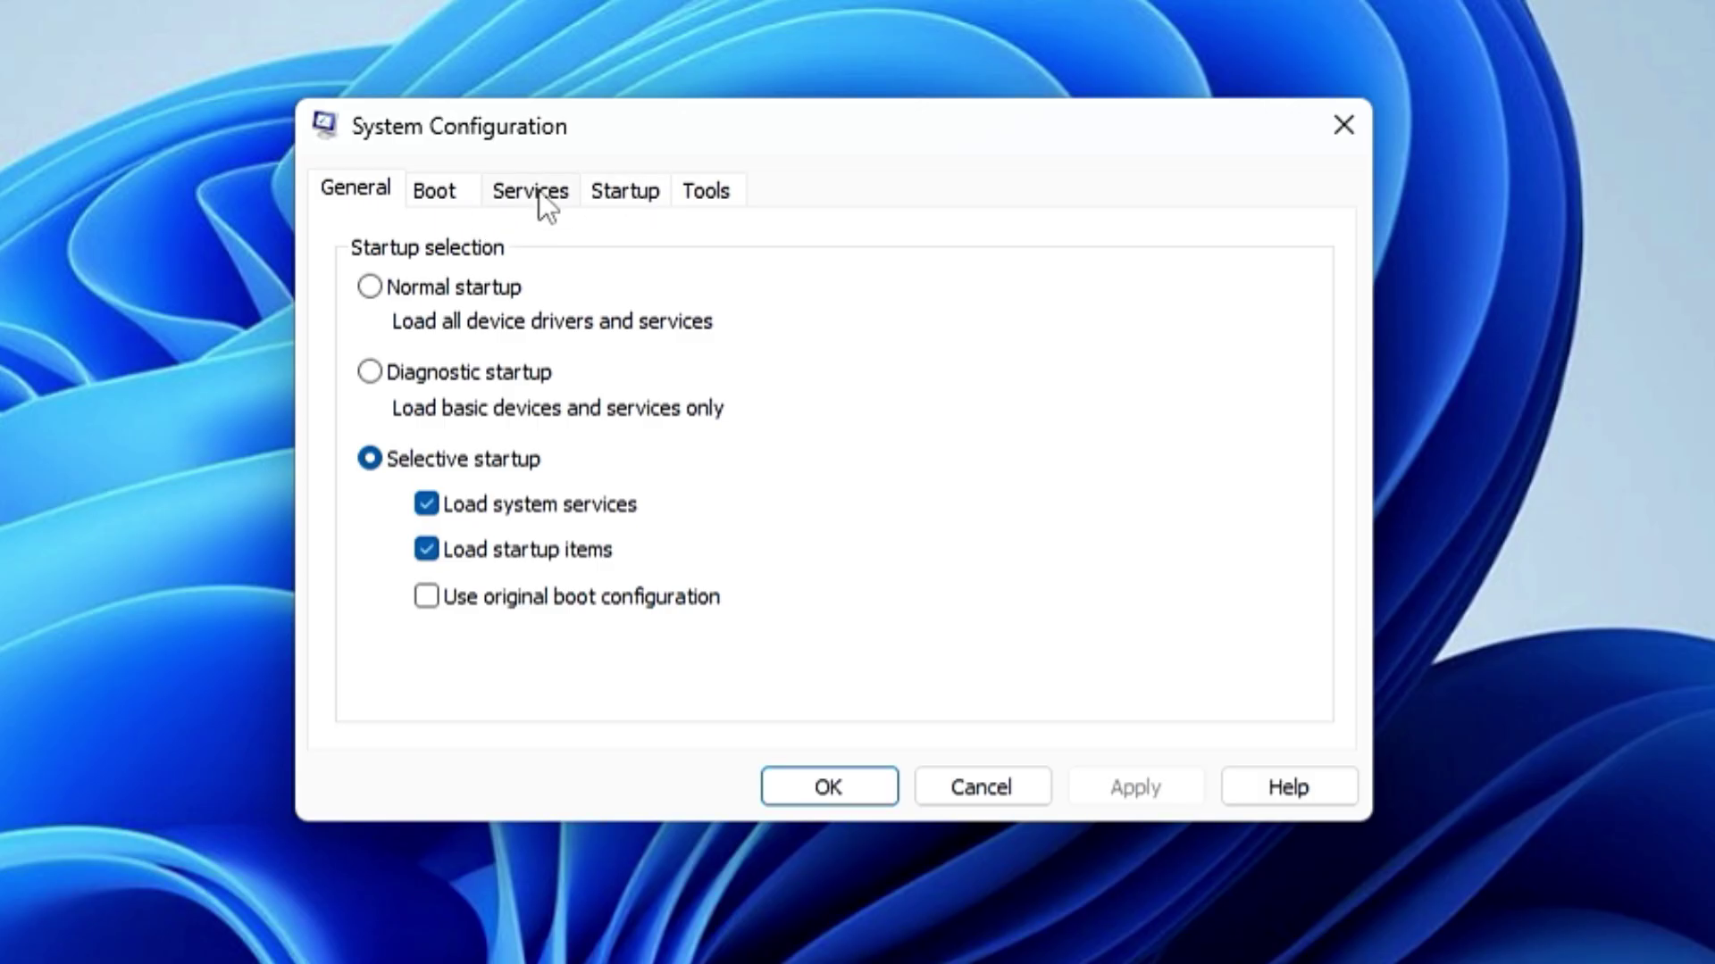
Step: Uncheck the 1904 MB Maximum memory limit in Boot advanced options and apply the change
left_click(454, 189)
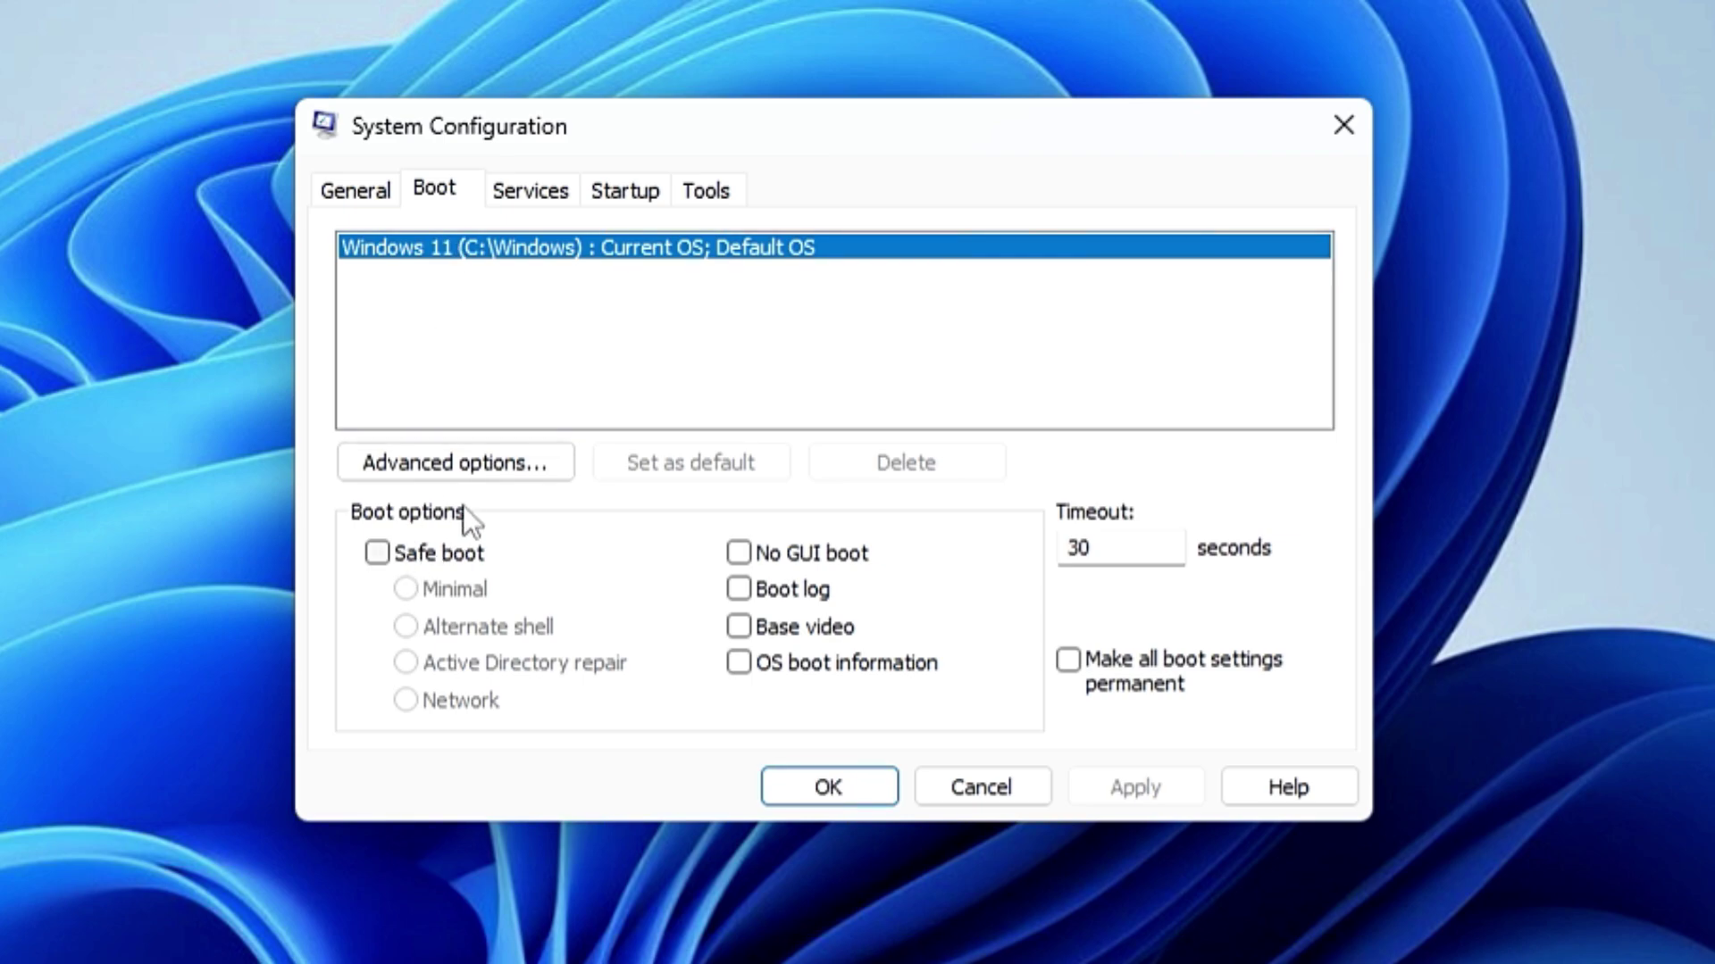
left_click(480, 463)
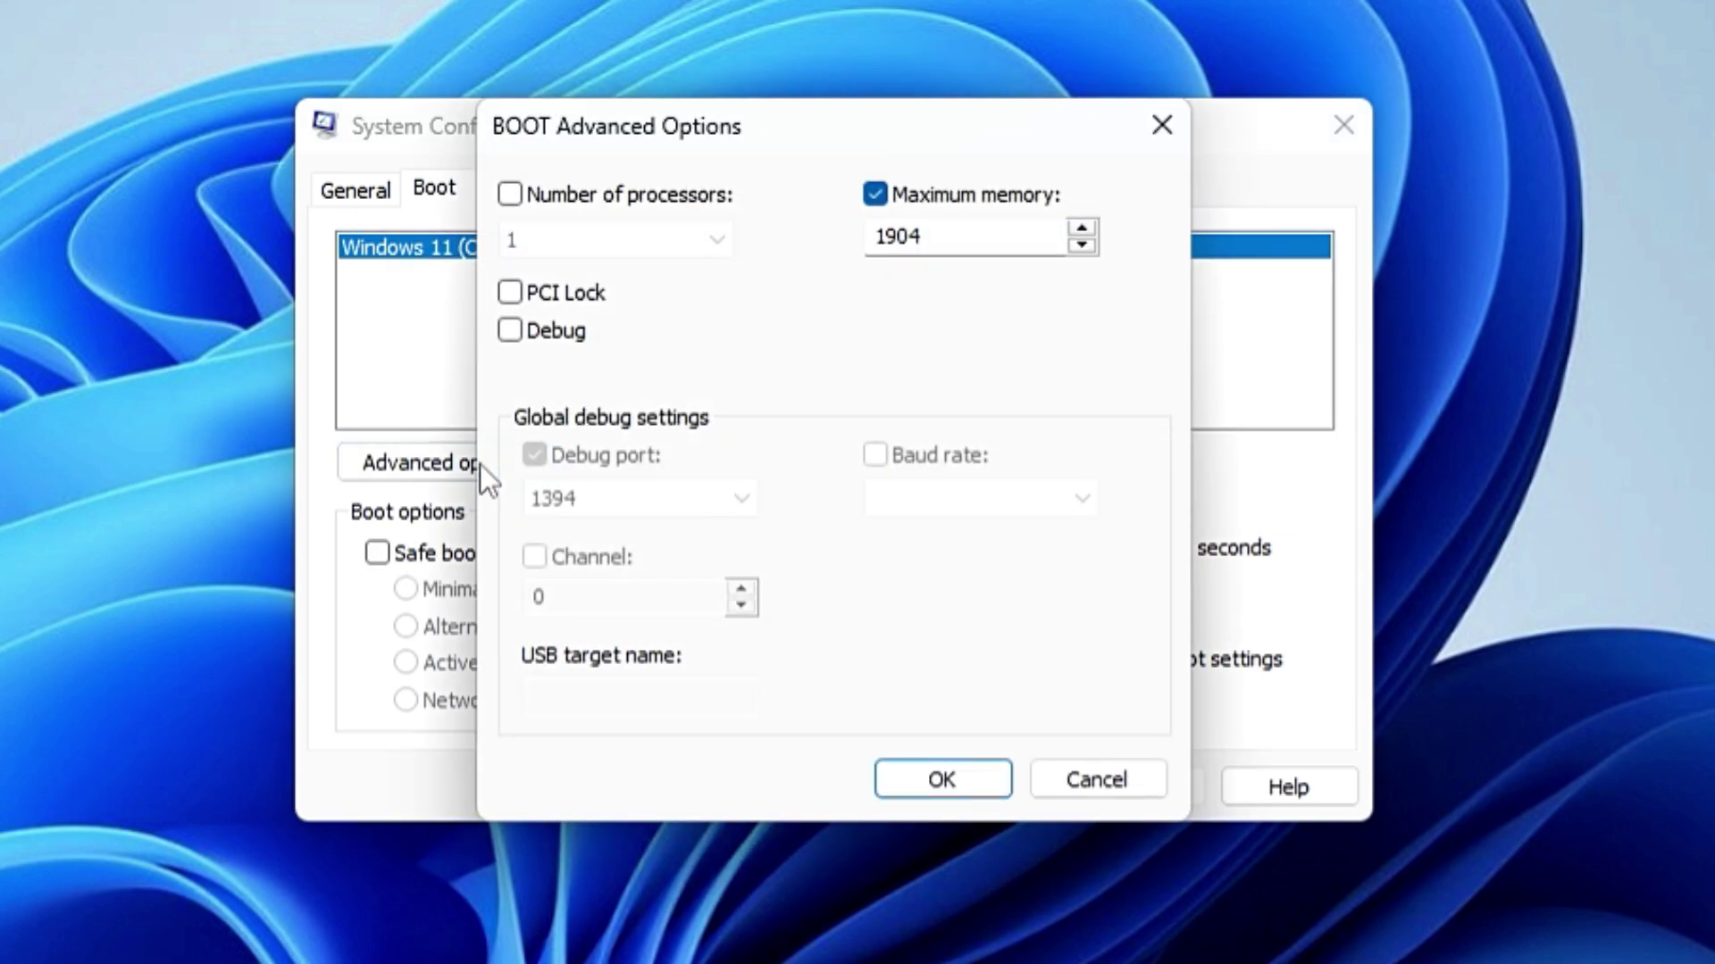
mouse_move(726, 142)
left_mouse_down()
mouse_move(807, 139)
mouse_move(711, 143)
left_mouse_up()
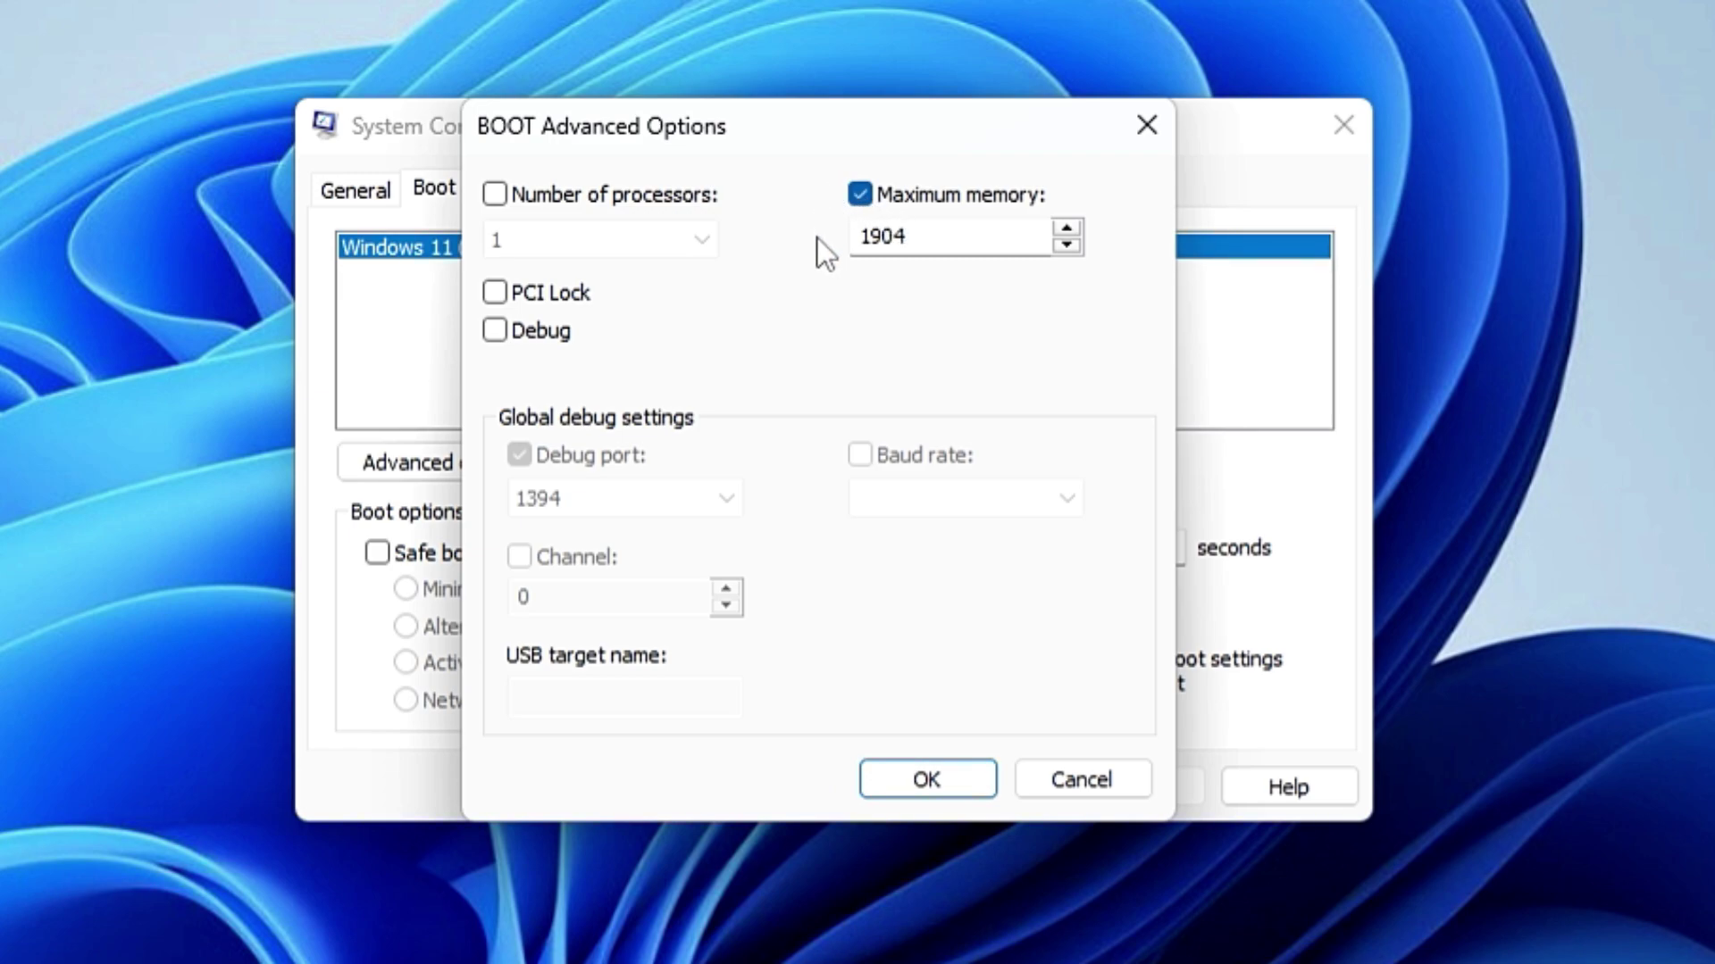
left_click(858, 195)
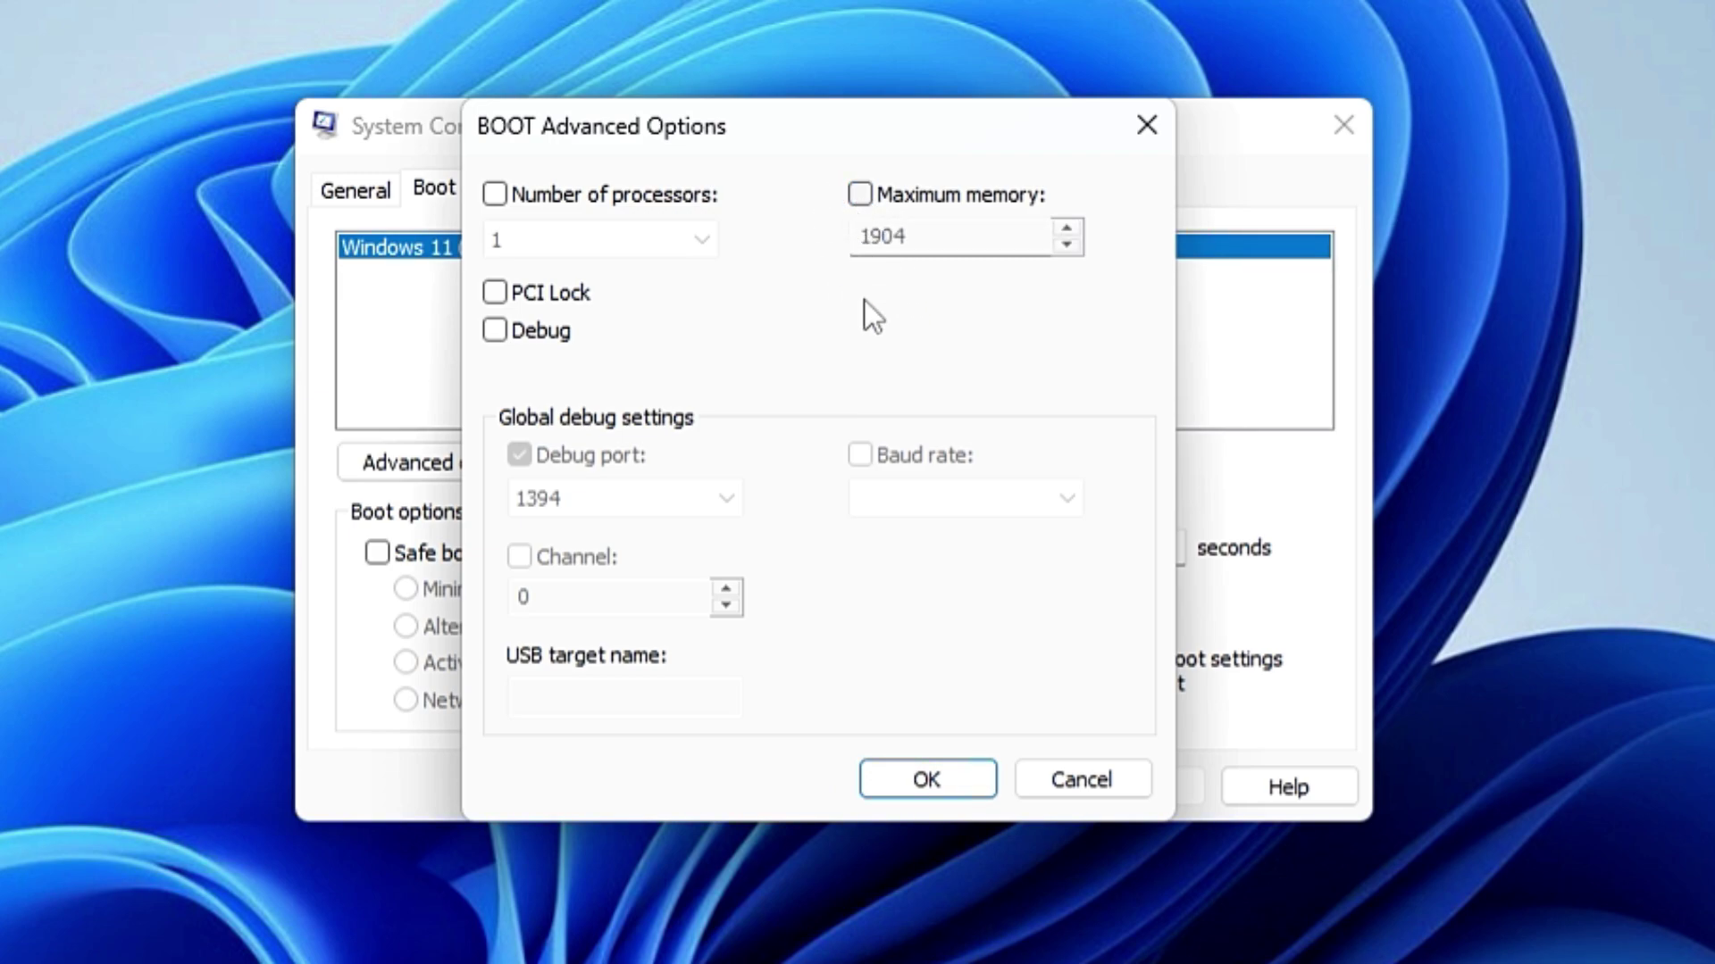
left_click(940, 769)
left_click(1127, 788)
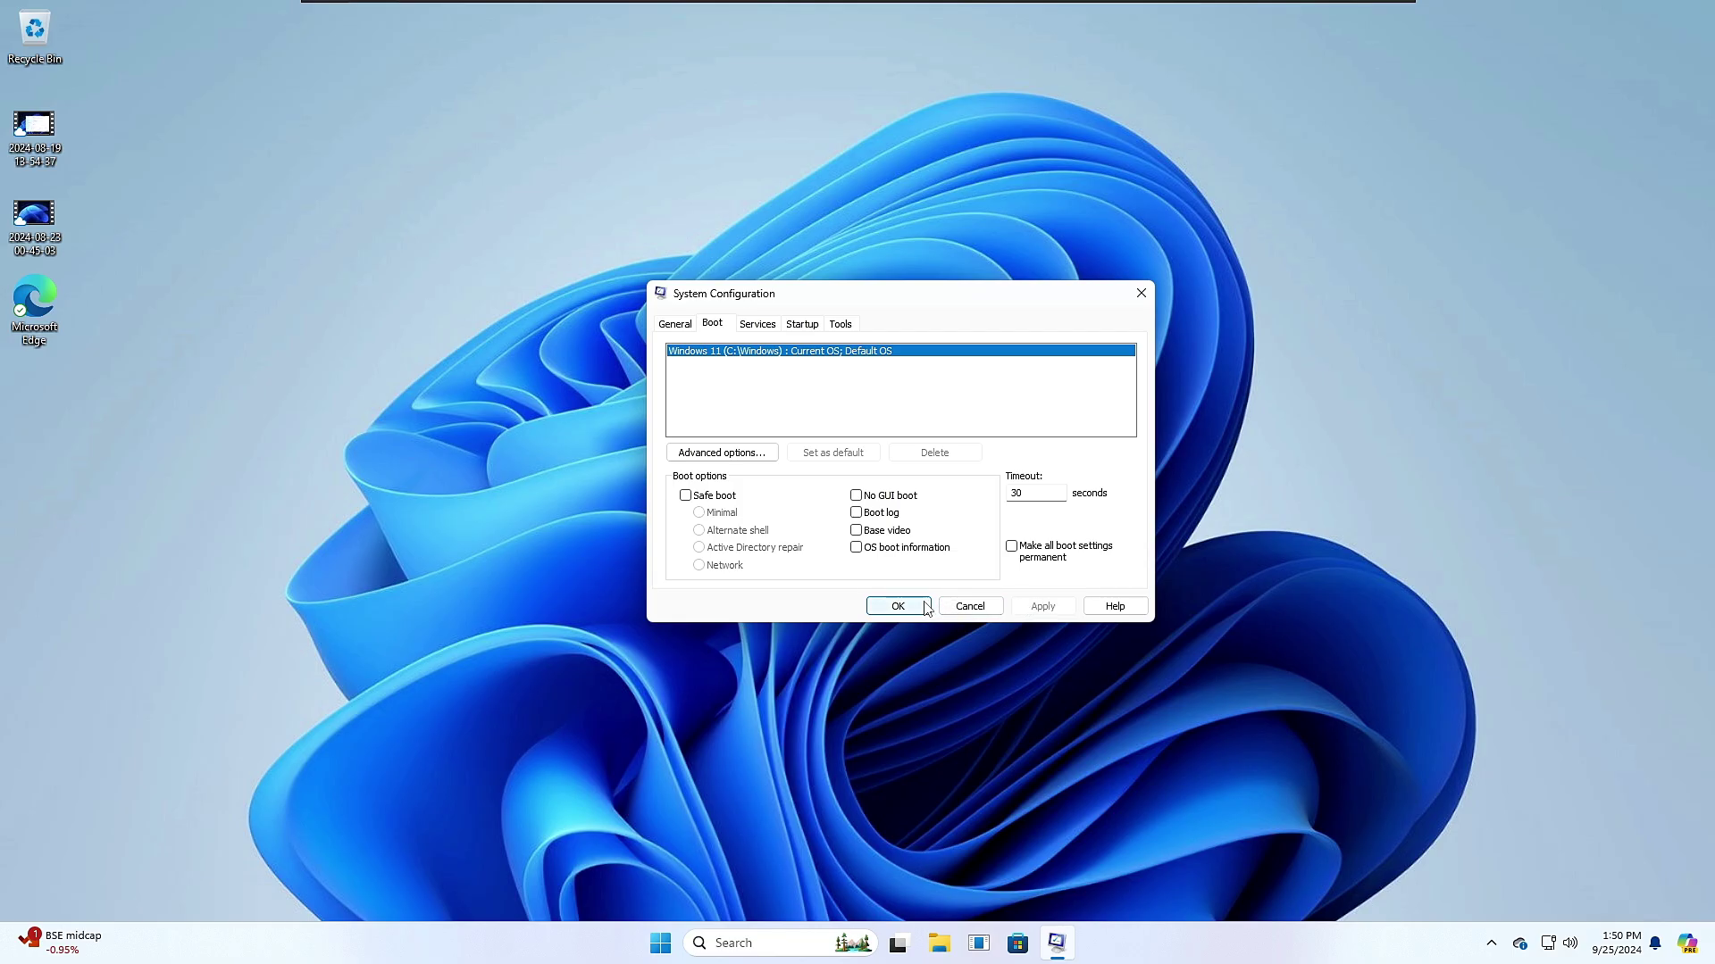
Step: Close System Configuration and view Settings > System > About, showing 8.00 GB installed RAM
left_click(925, 608)
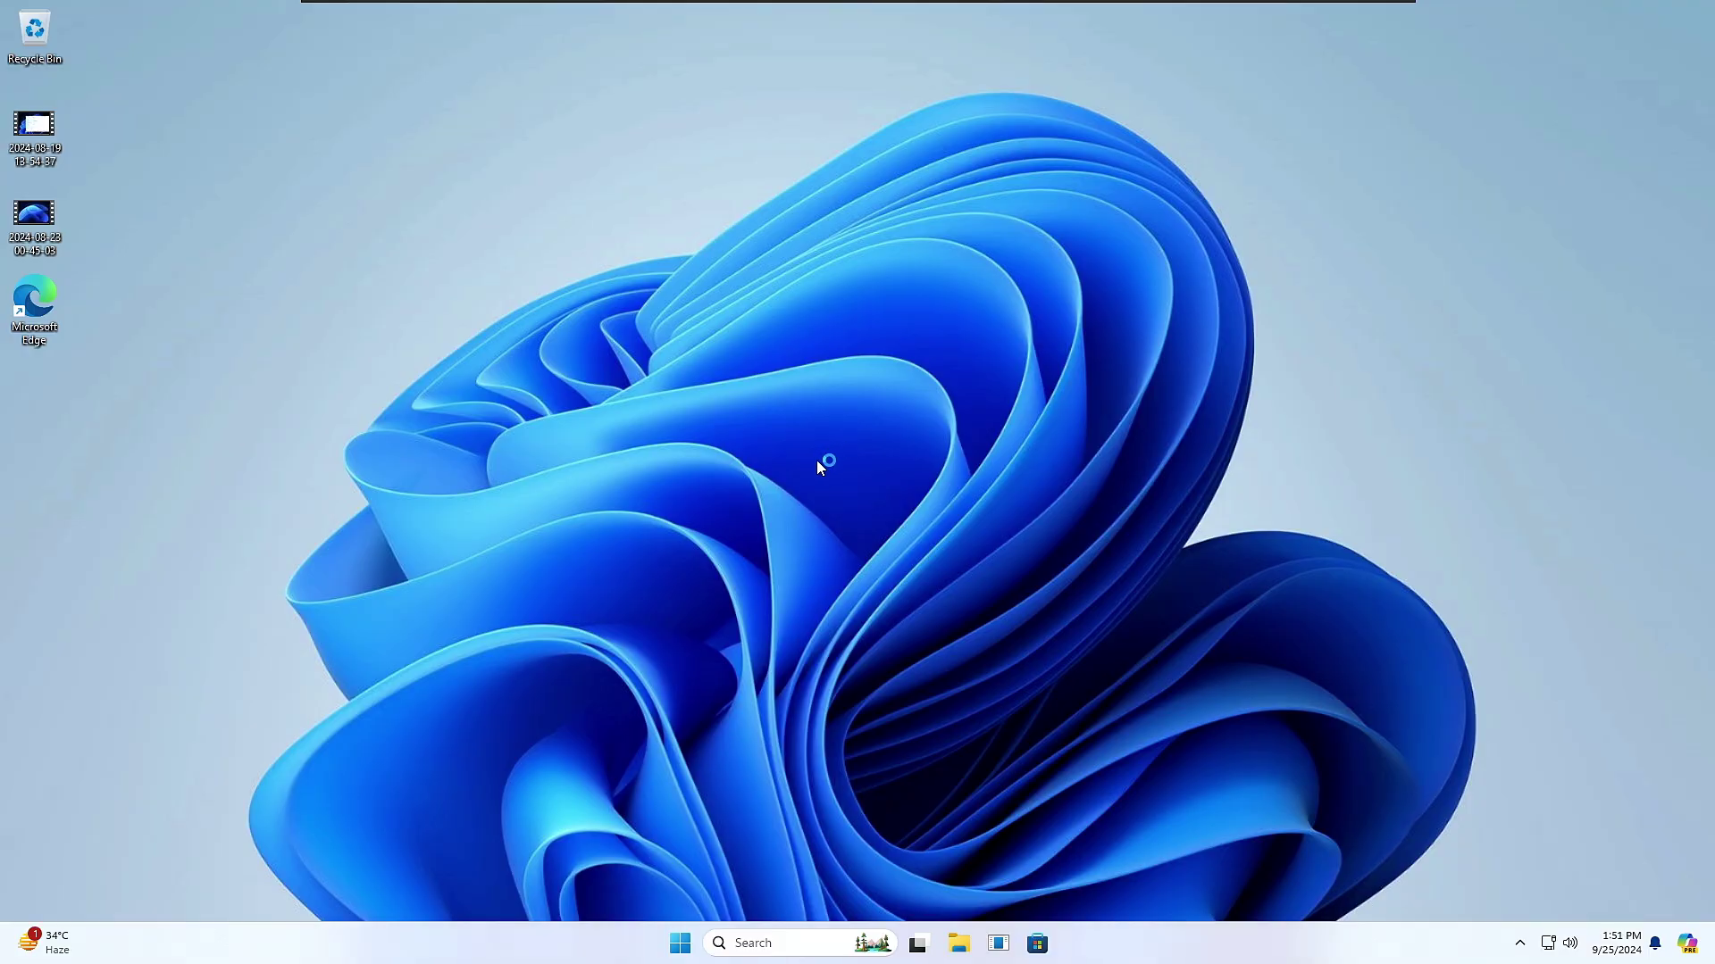
right_click(680, 943)
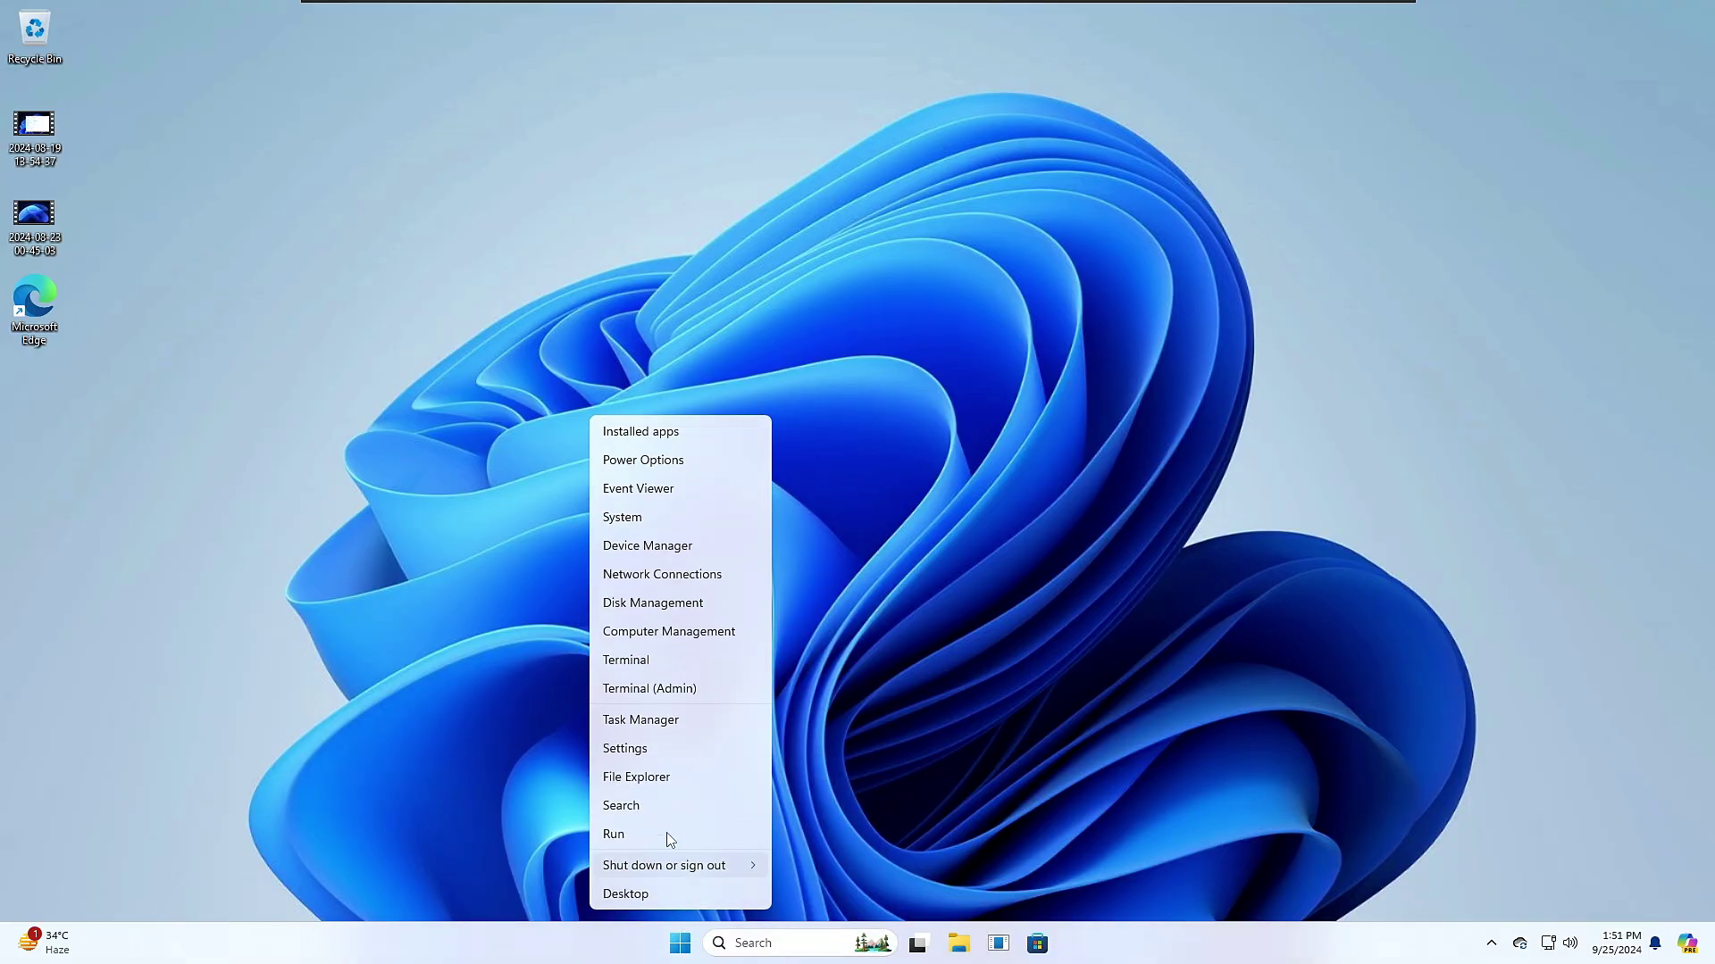
left_click(658, 752)
scroll(792, 613, "down", 10)
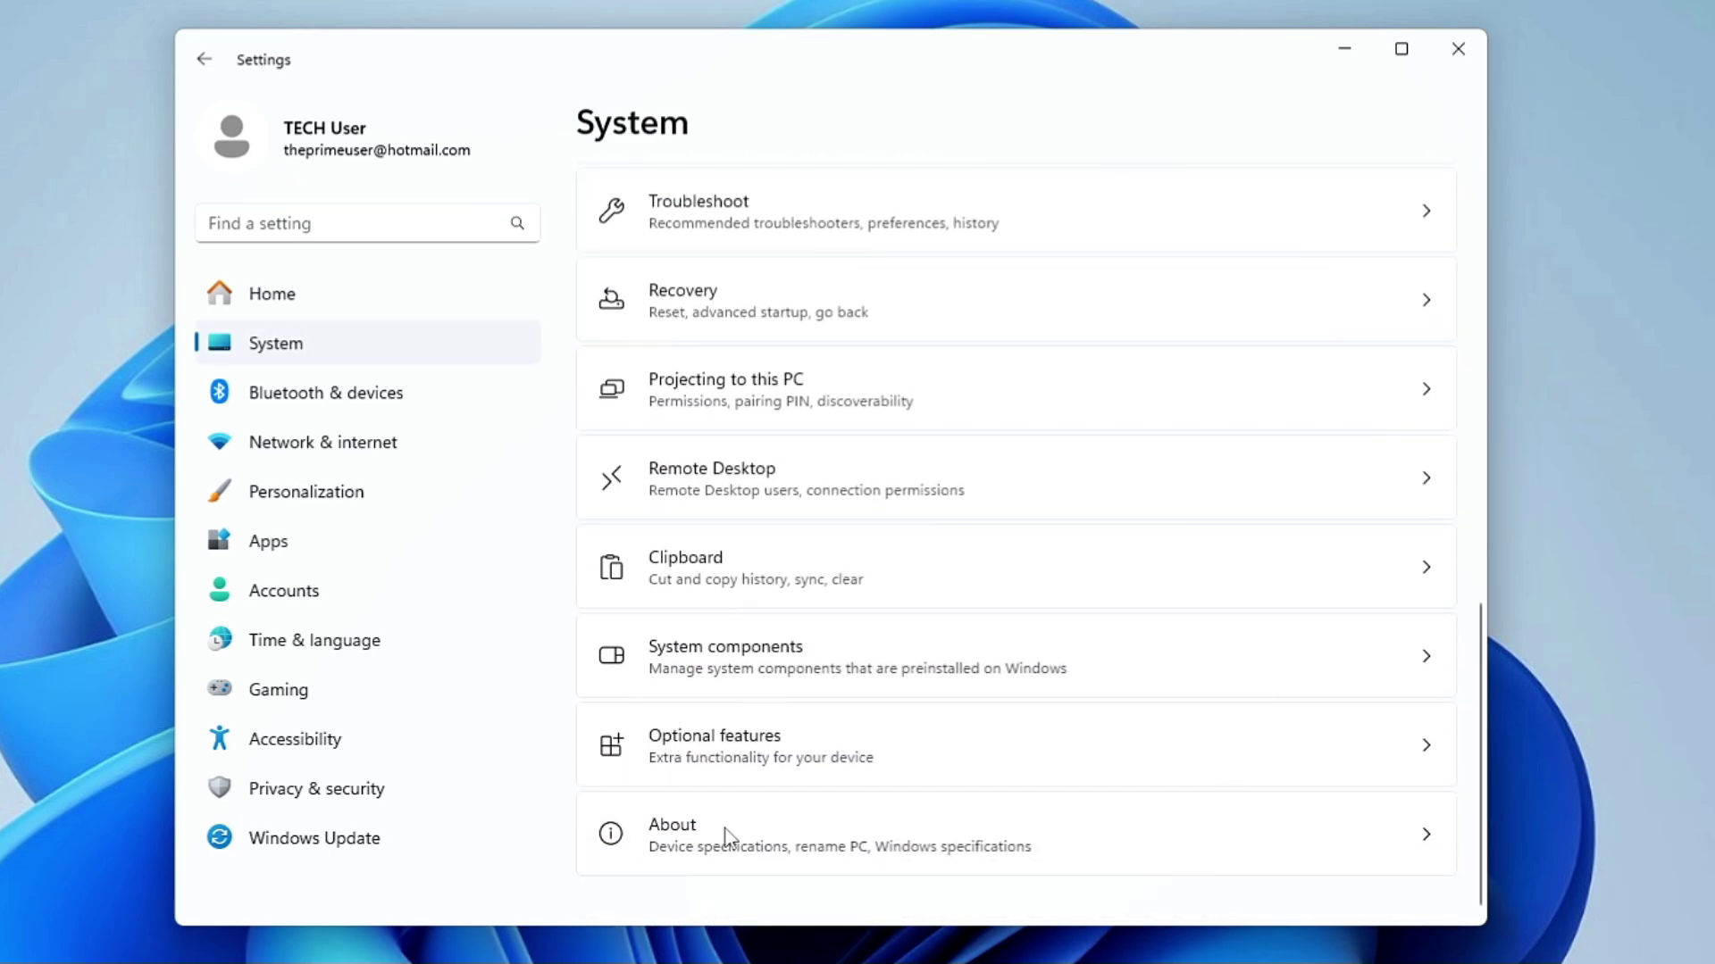
left_click(720, 840)
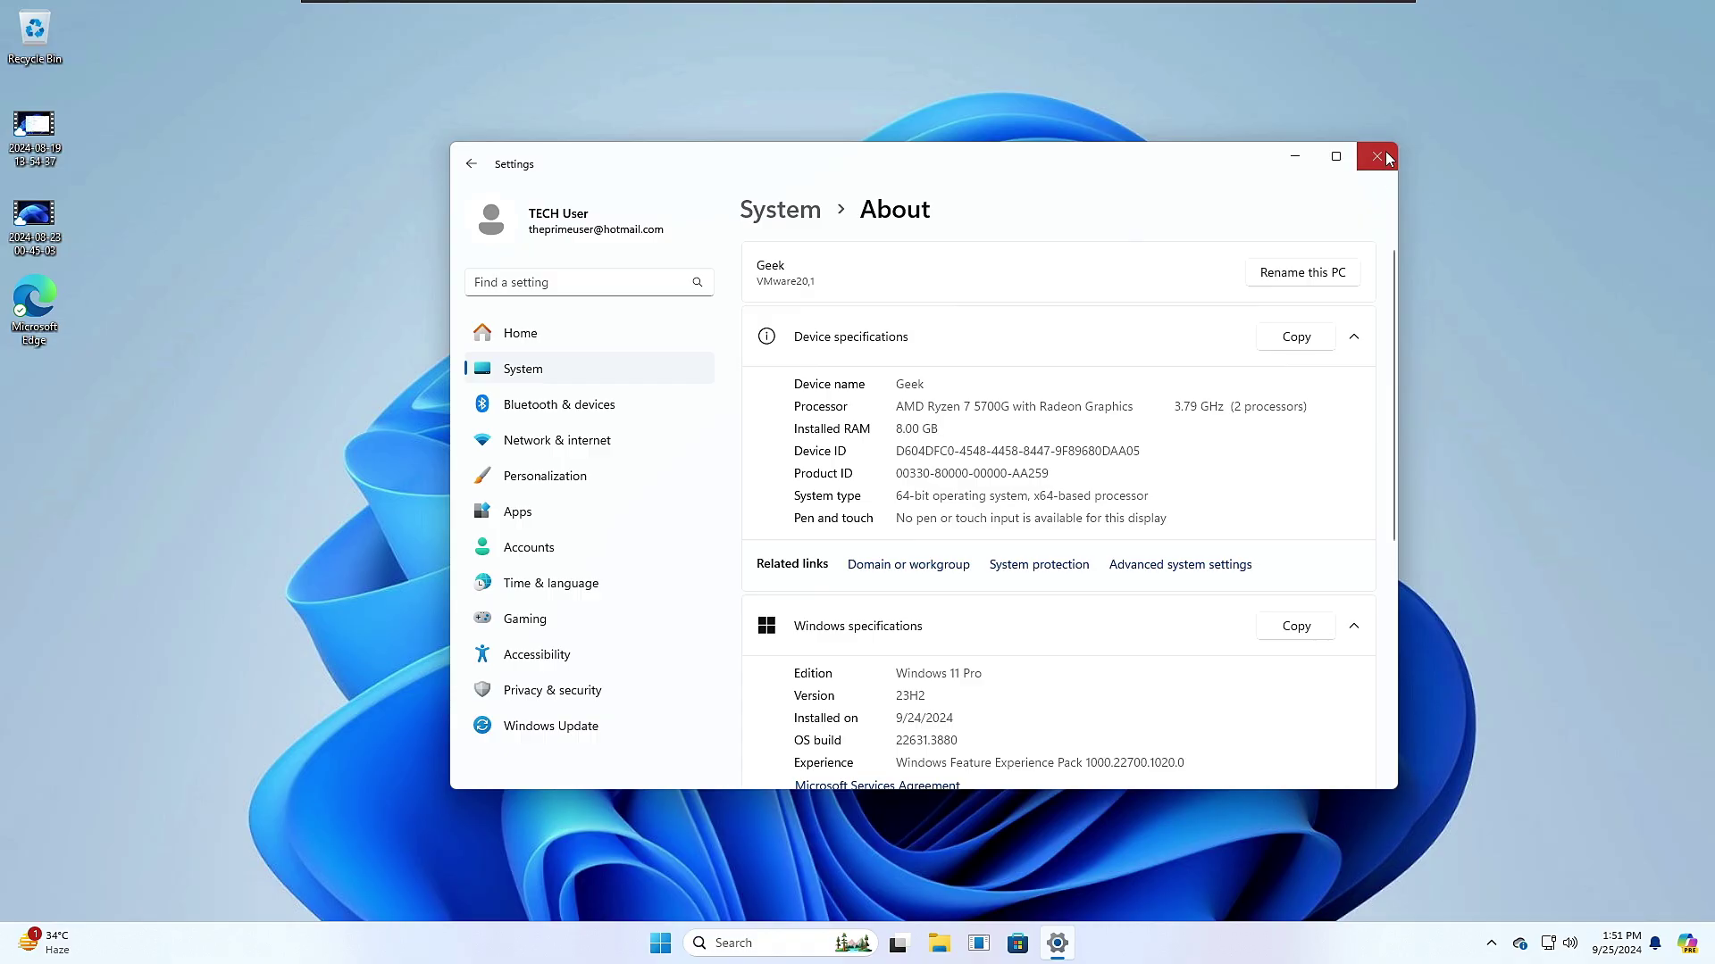
Step: Close Settings and reopen msconfig's Boot advanced options
left_click(1389, 159)
left_click(748, 940)
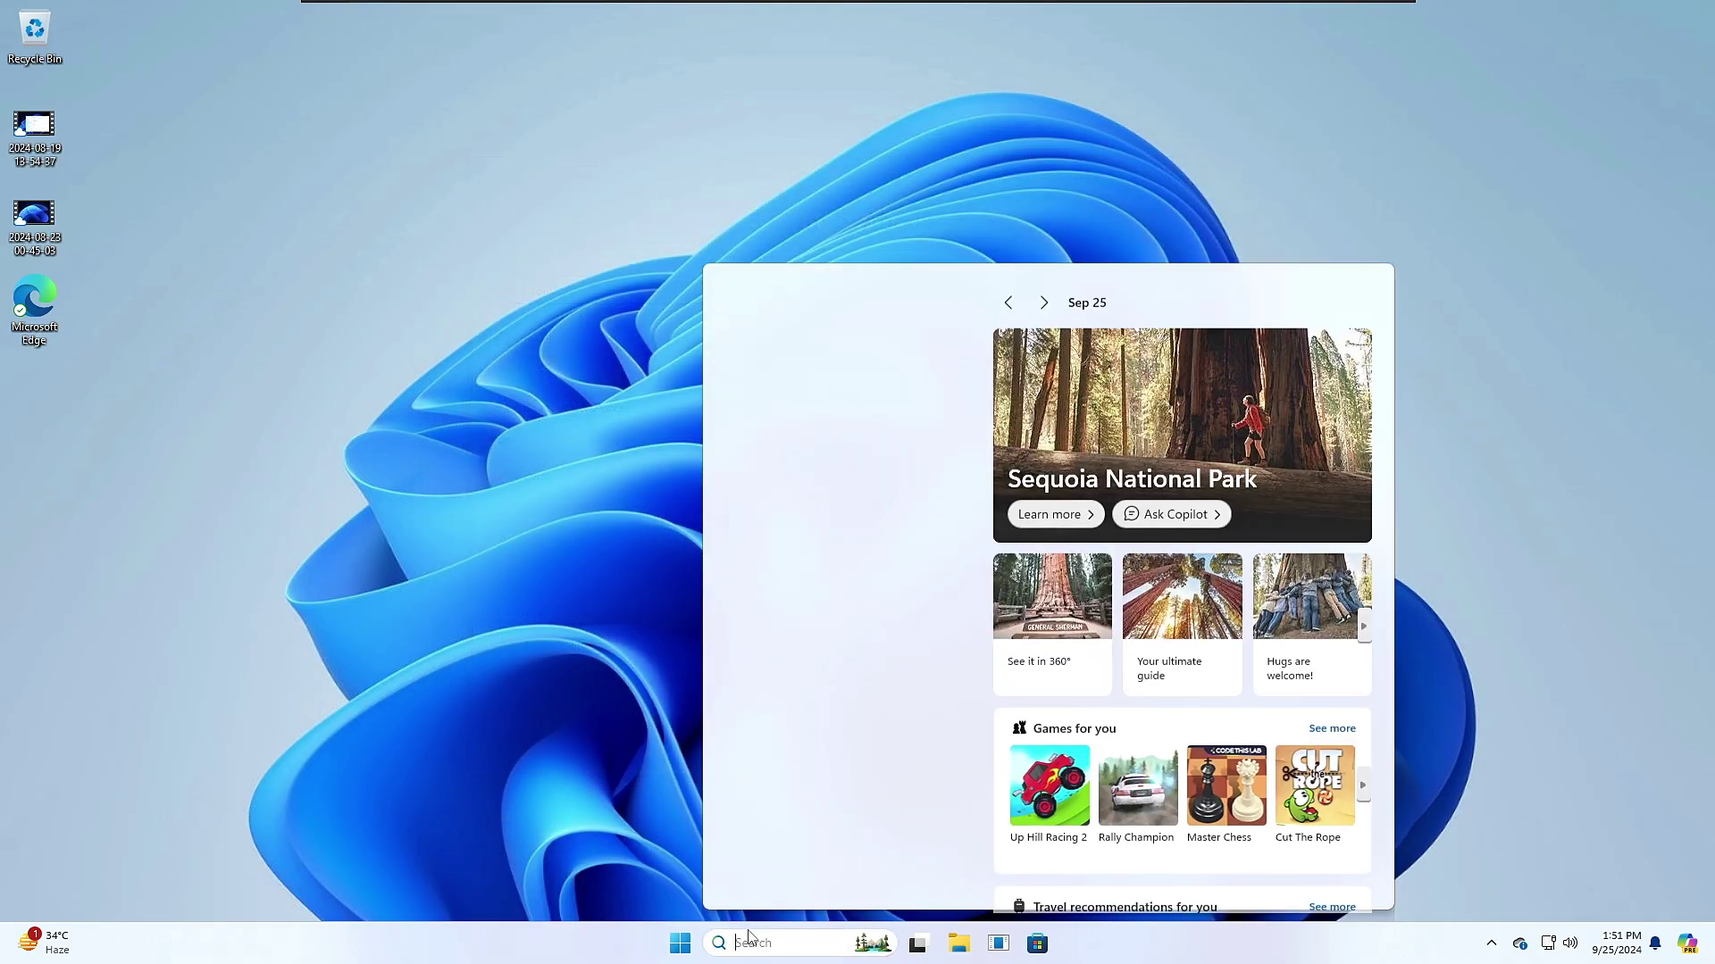
type("msconfi")
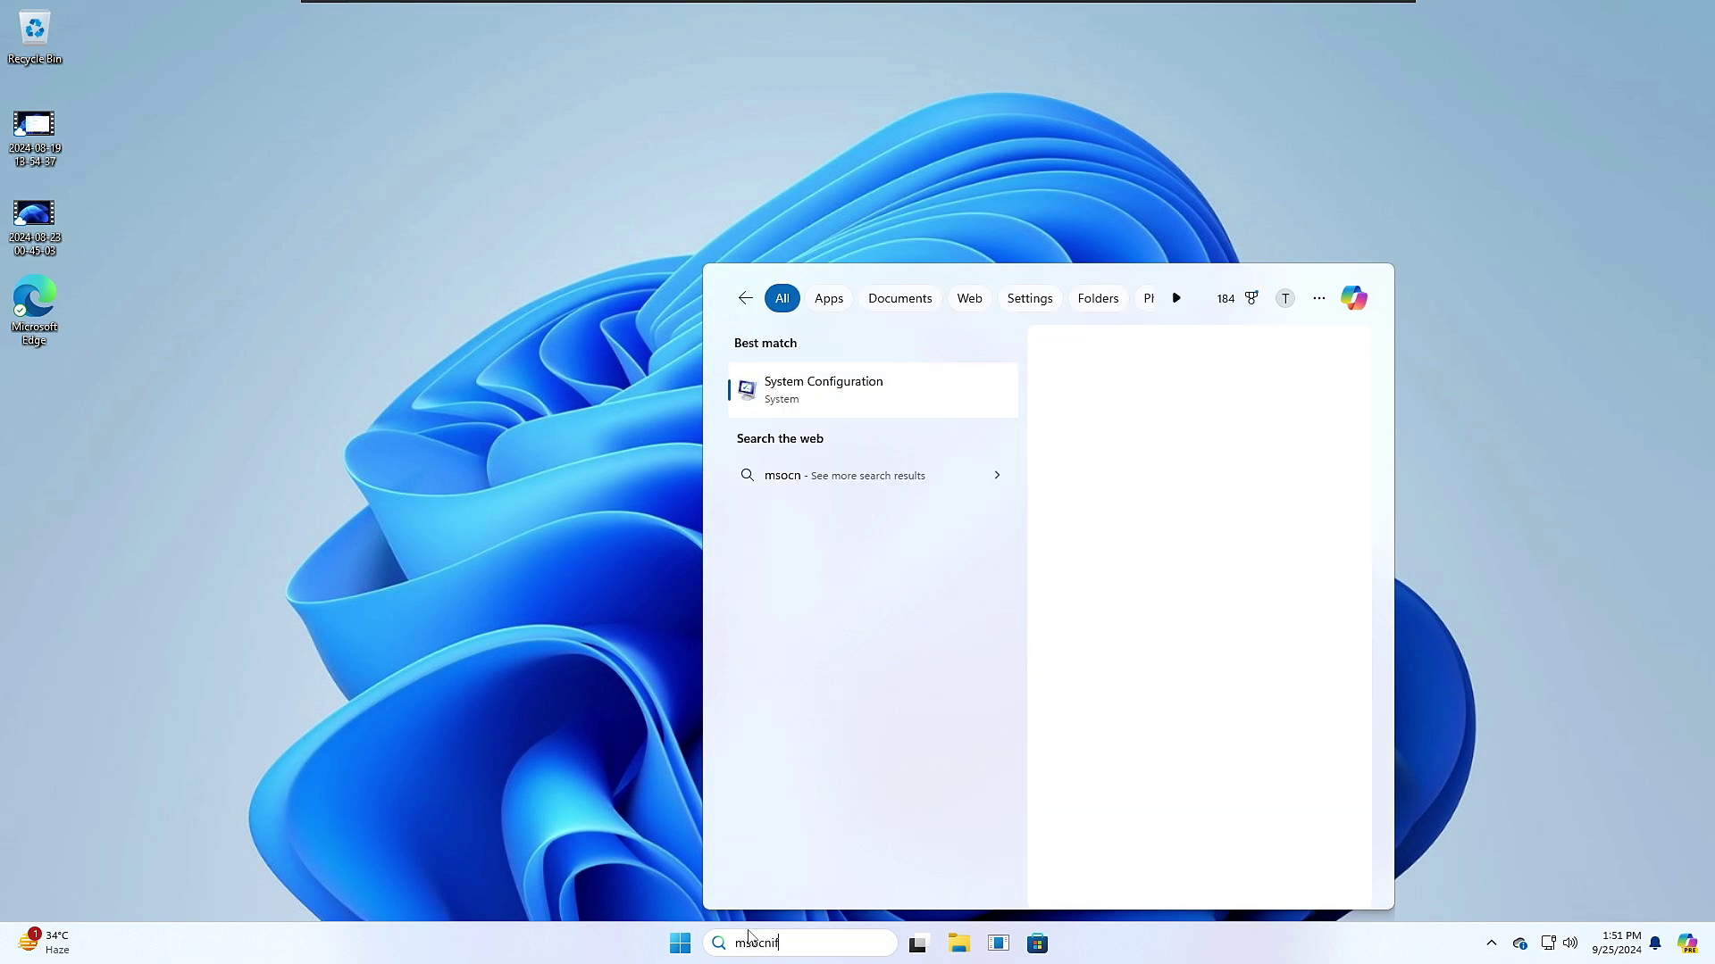
type("g")
key("Return")
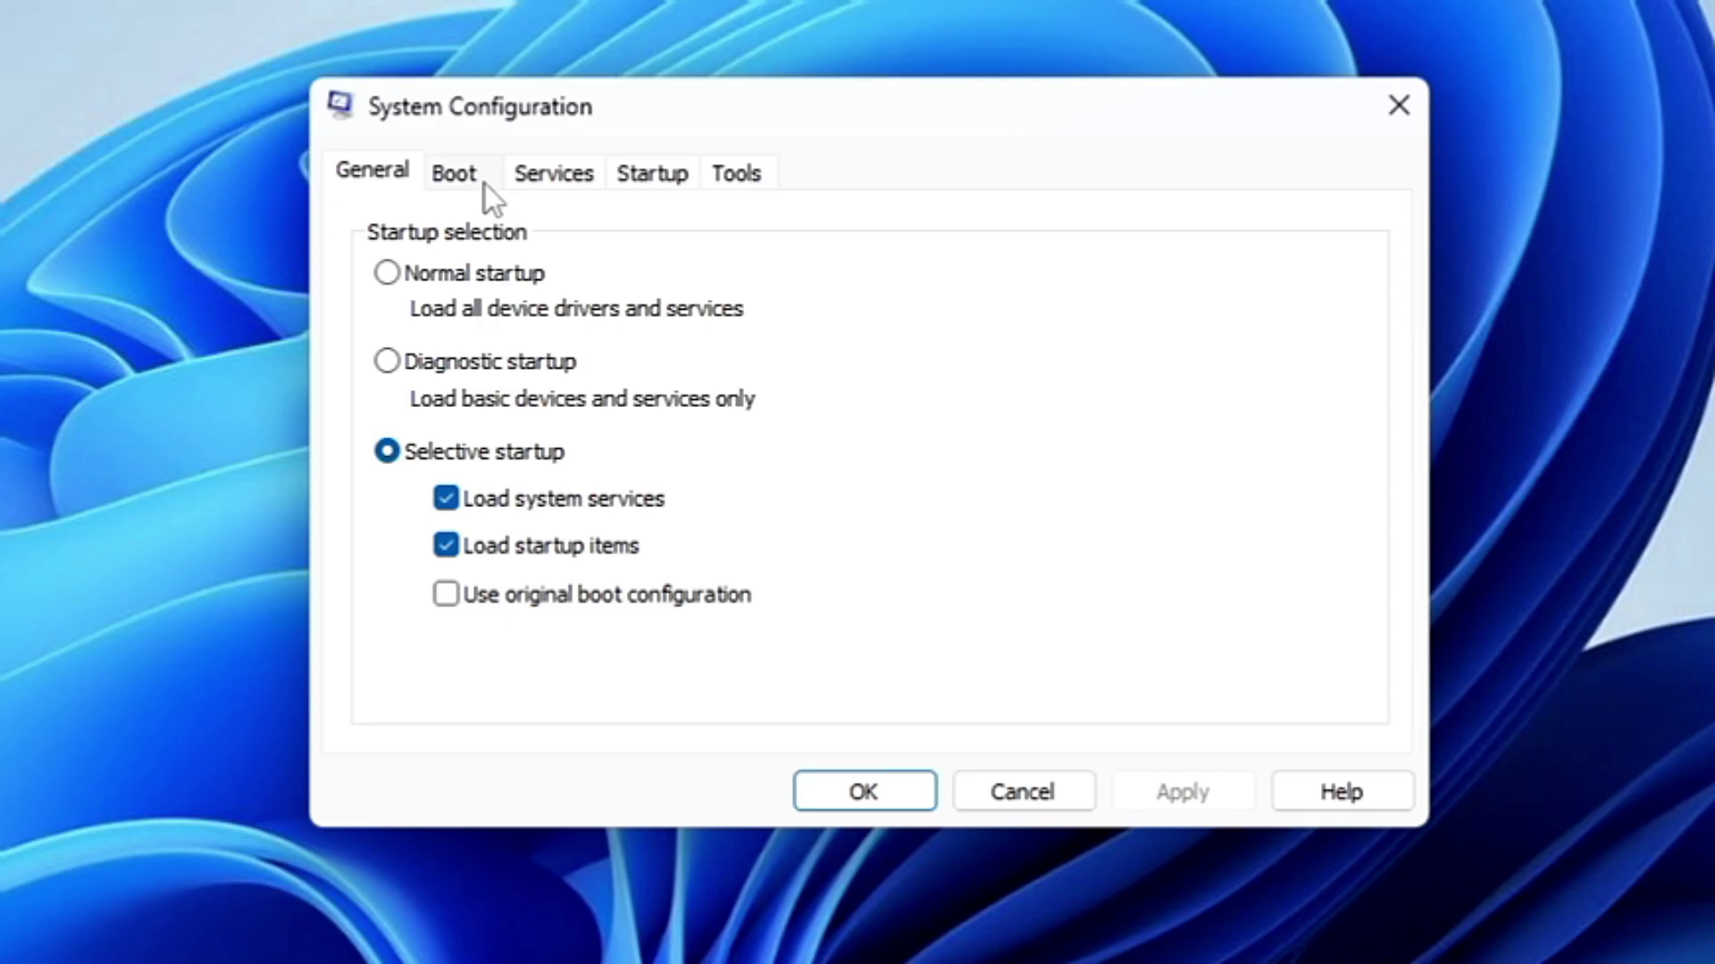
left_click(669, 330)
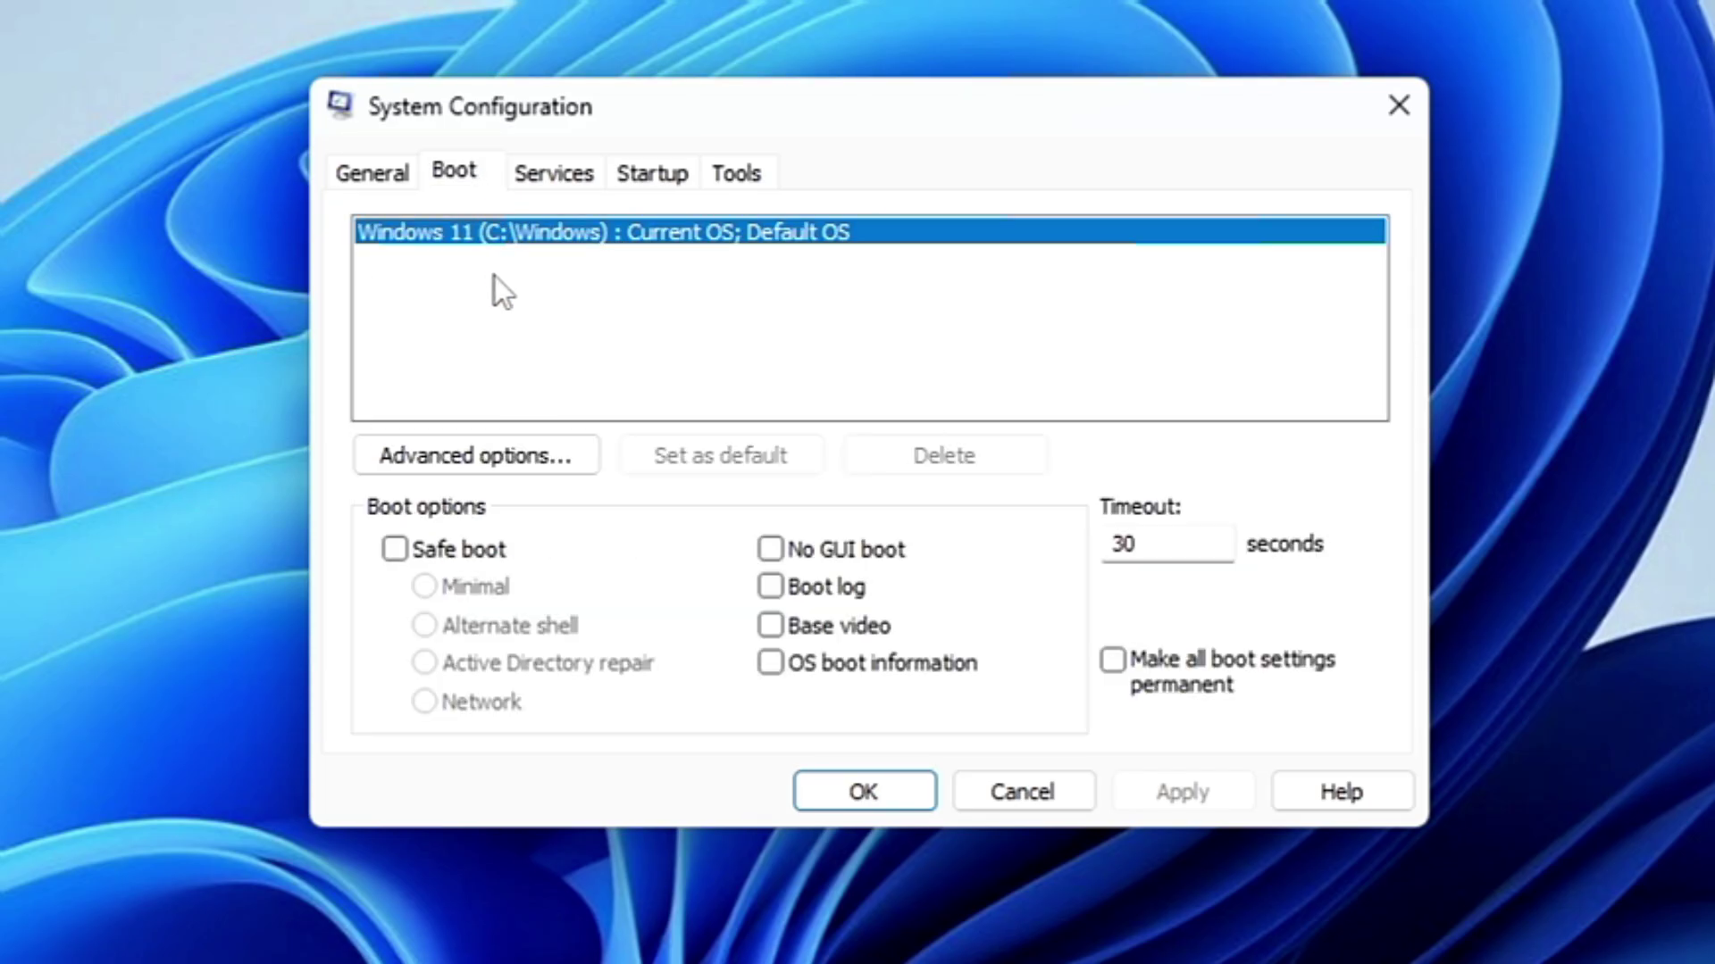
left_click(475, 458)
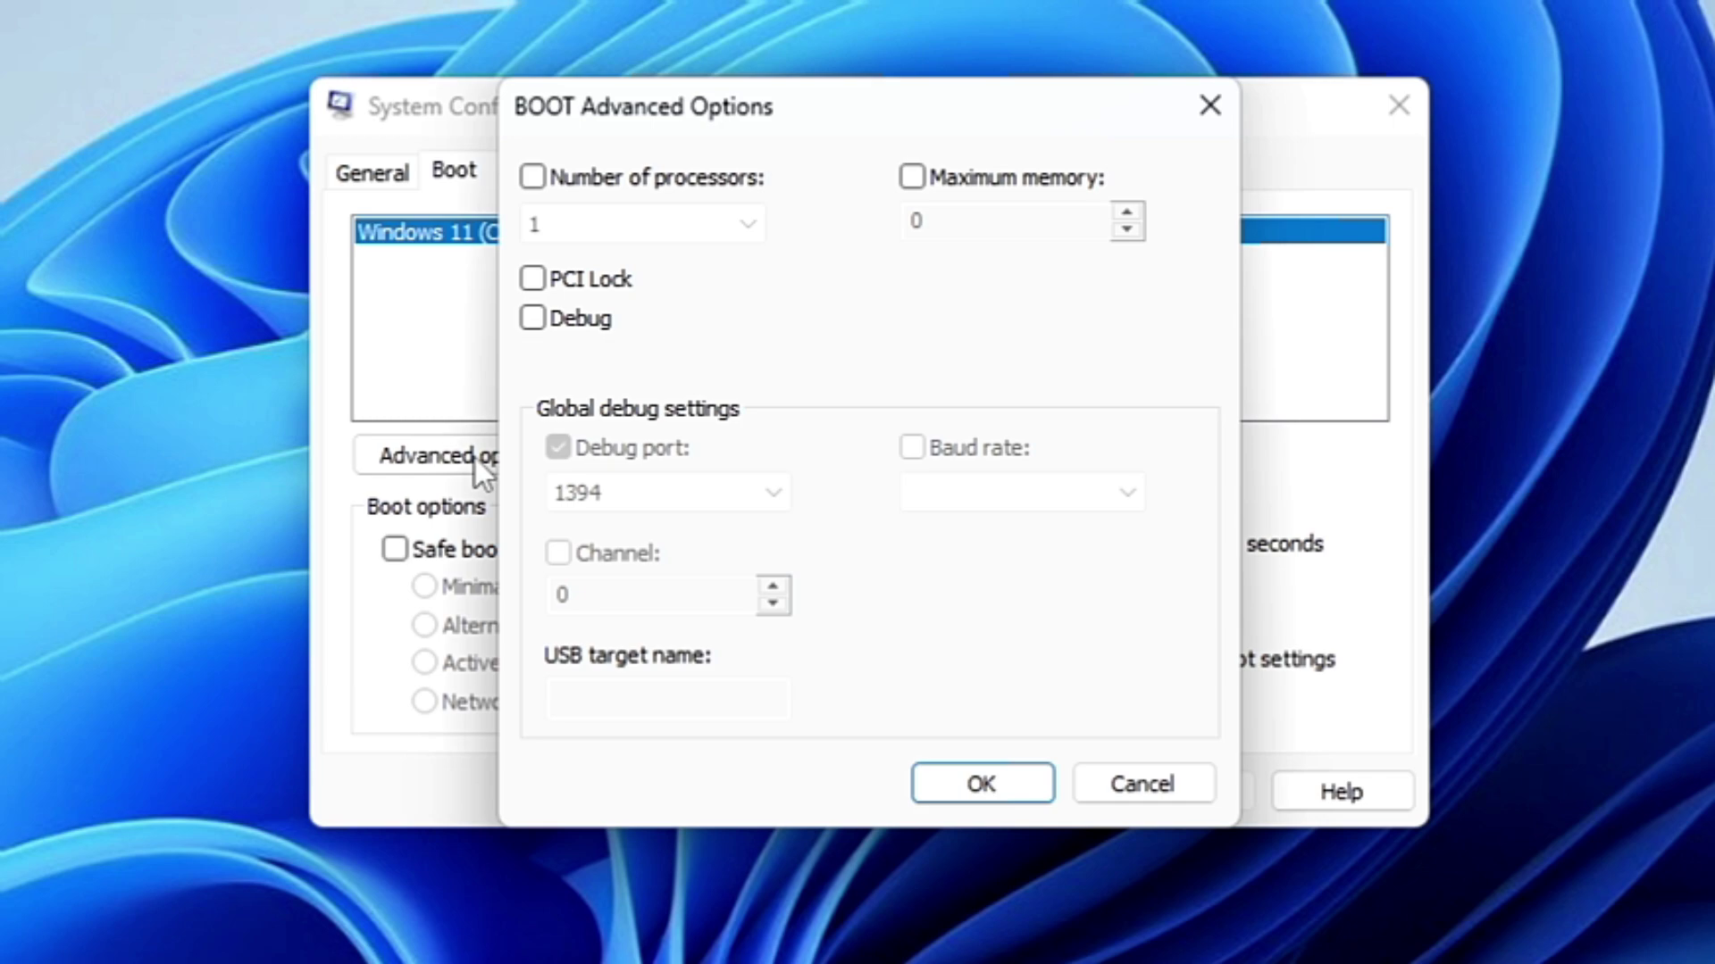
Step: Inspect the Maximum memory value of 8192, then close the advanced boot options window
left_click(911, 177)
left_click(973, 222)
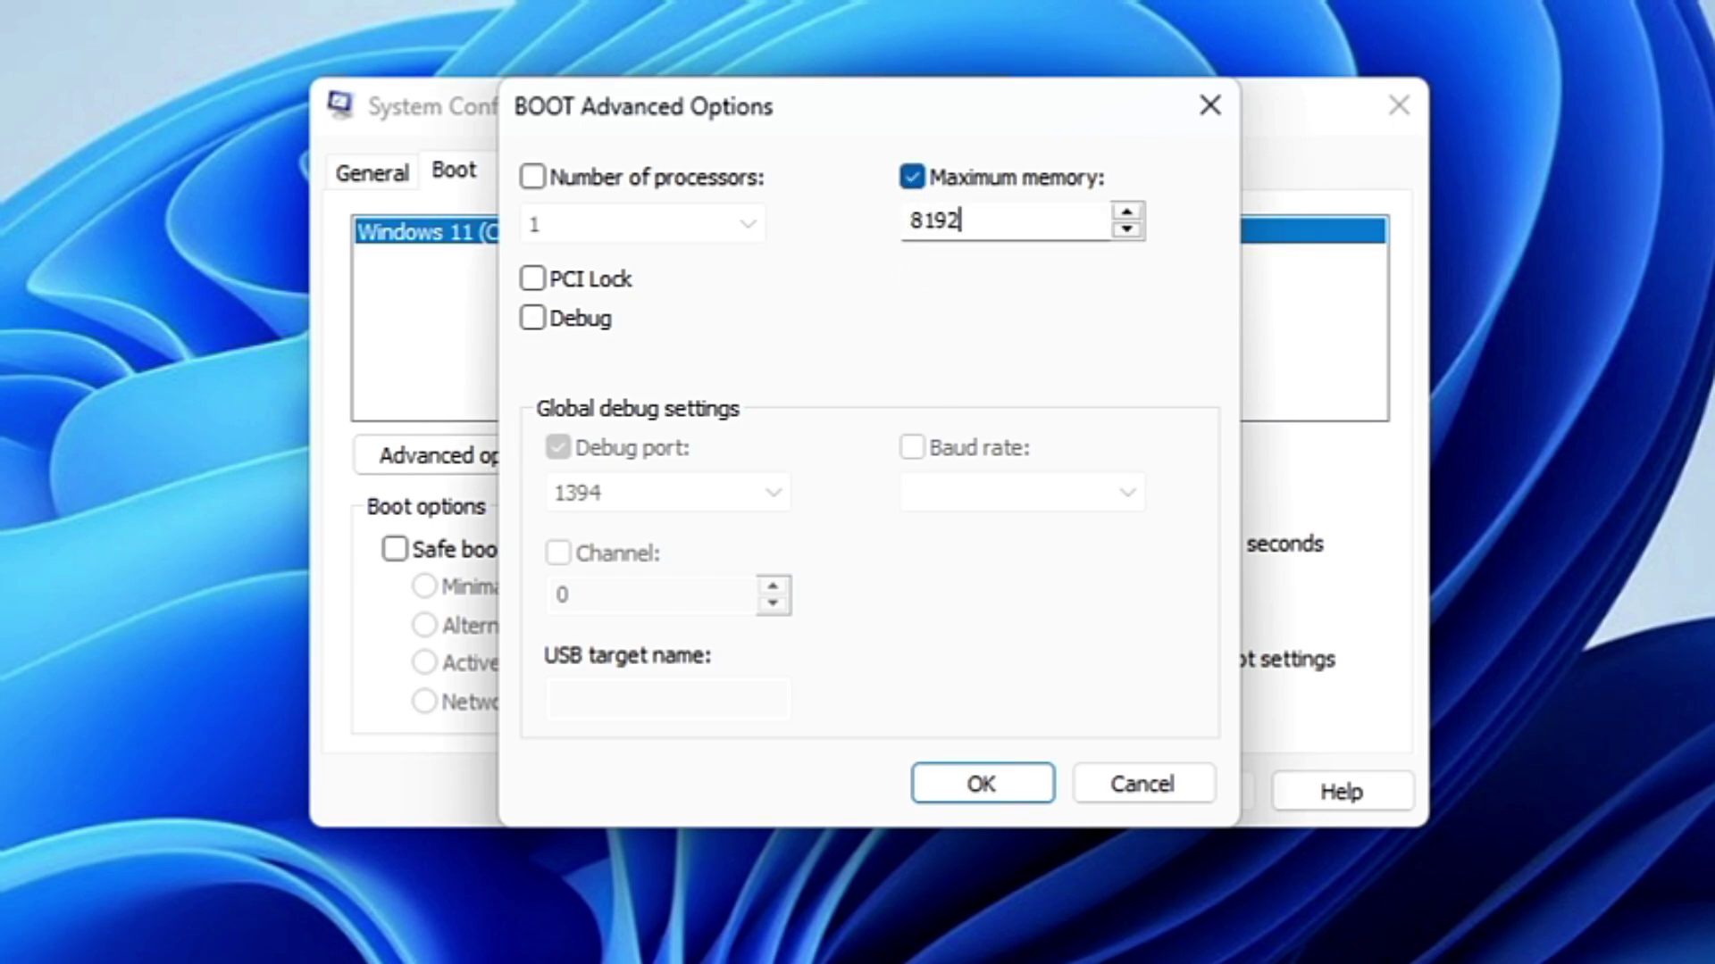
key("shift+Home")
key("shift+Right")
key("shift+Right")
key("shift+Right")
key("shift+Right")
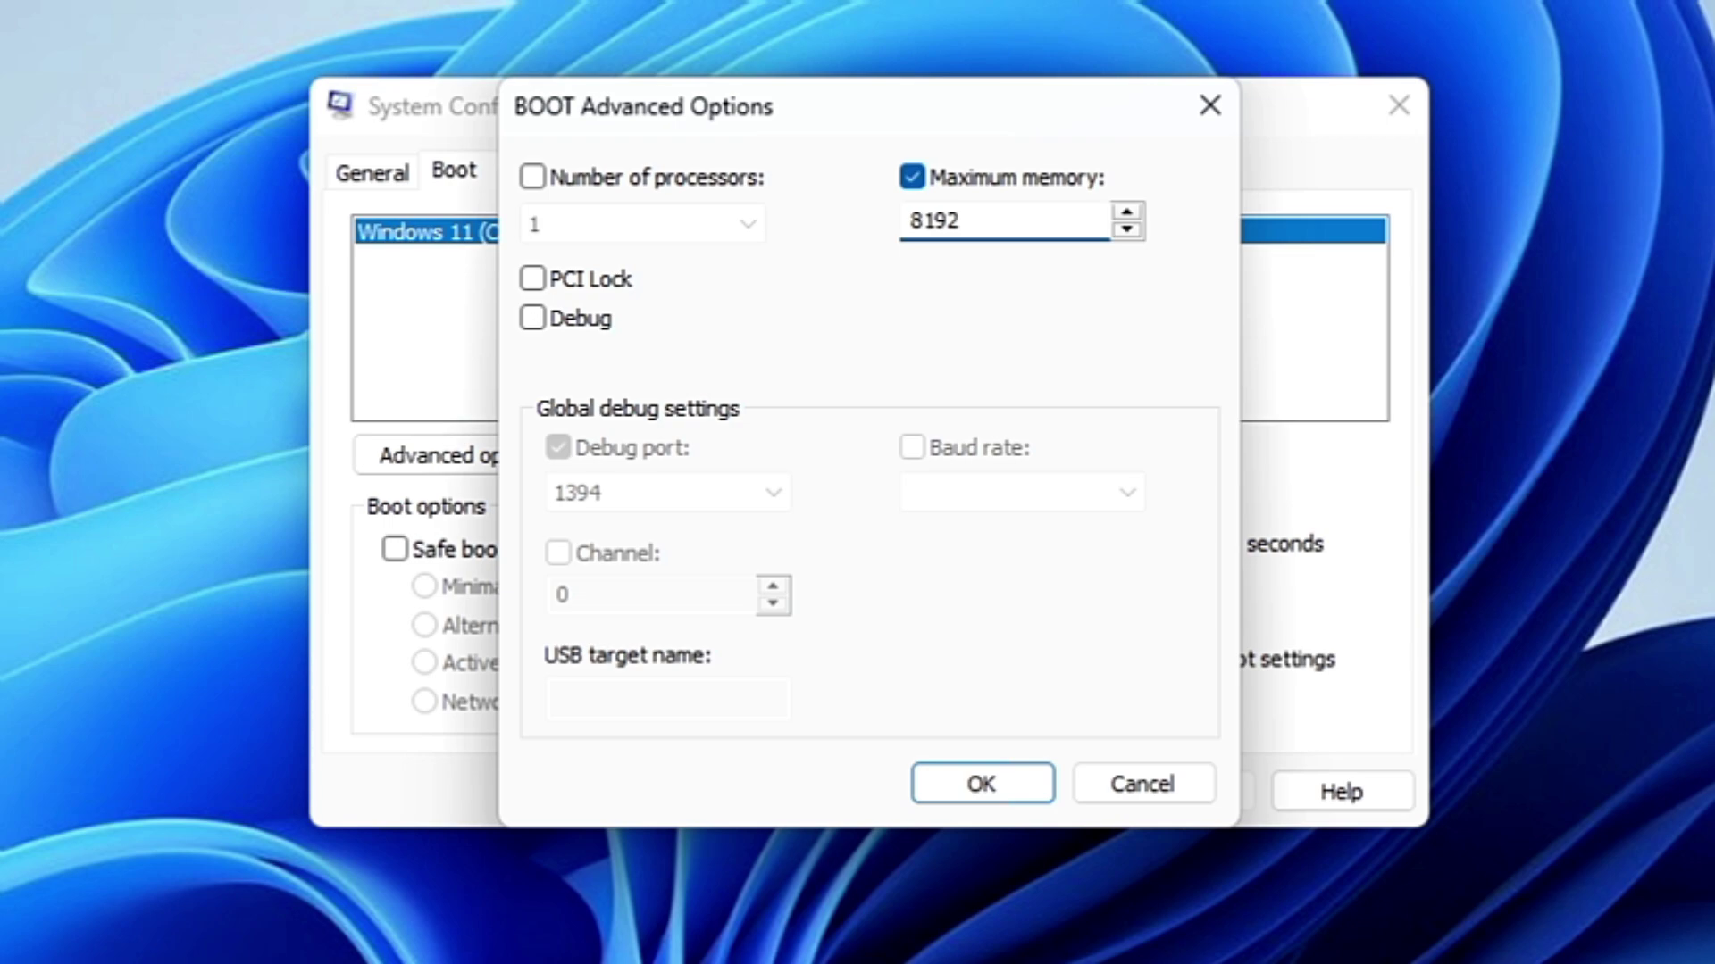
key("shift+Home")
key("shift+Right")
key("shift+Right")
key("shift+Right")
key("shift+Home")
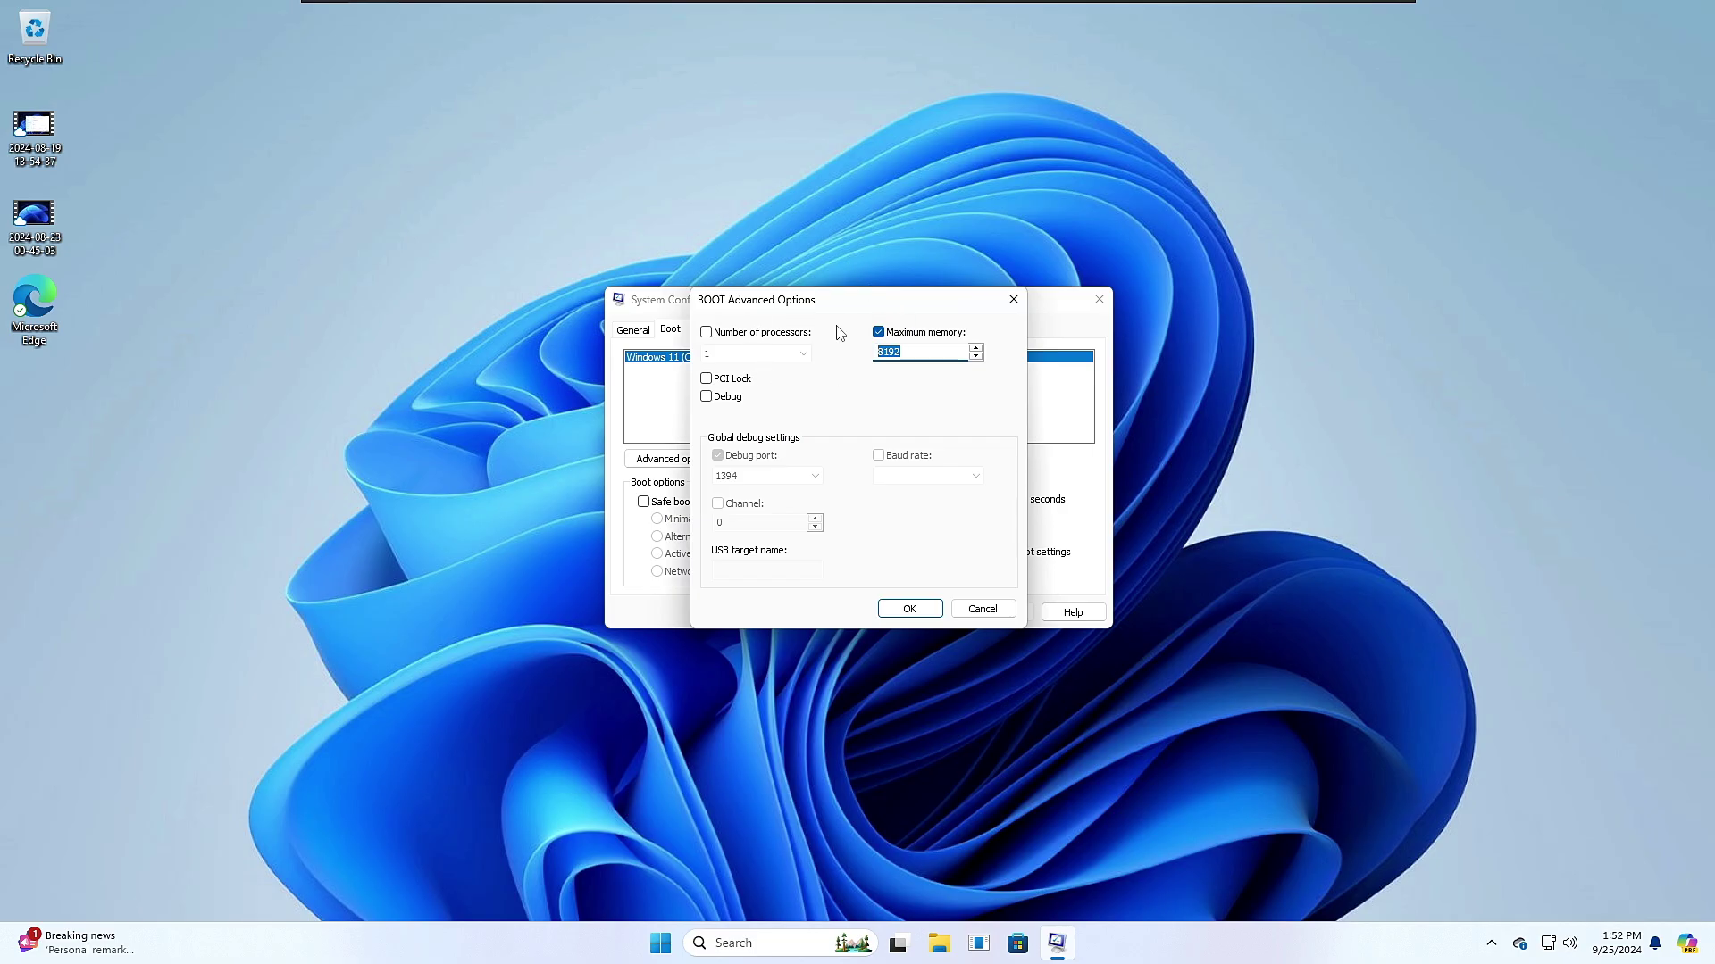
left_click_drag(841, 304, 772, 355)
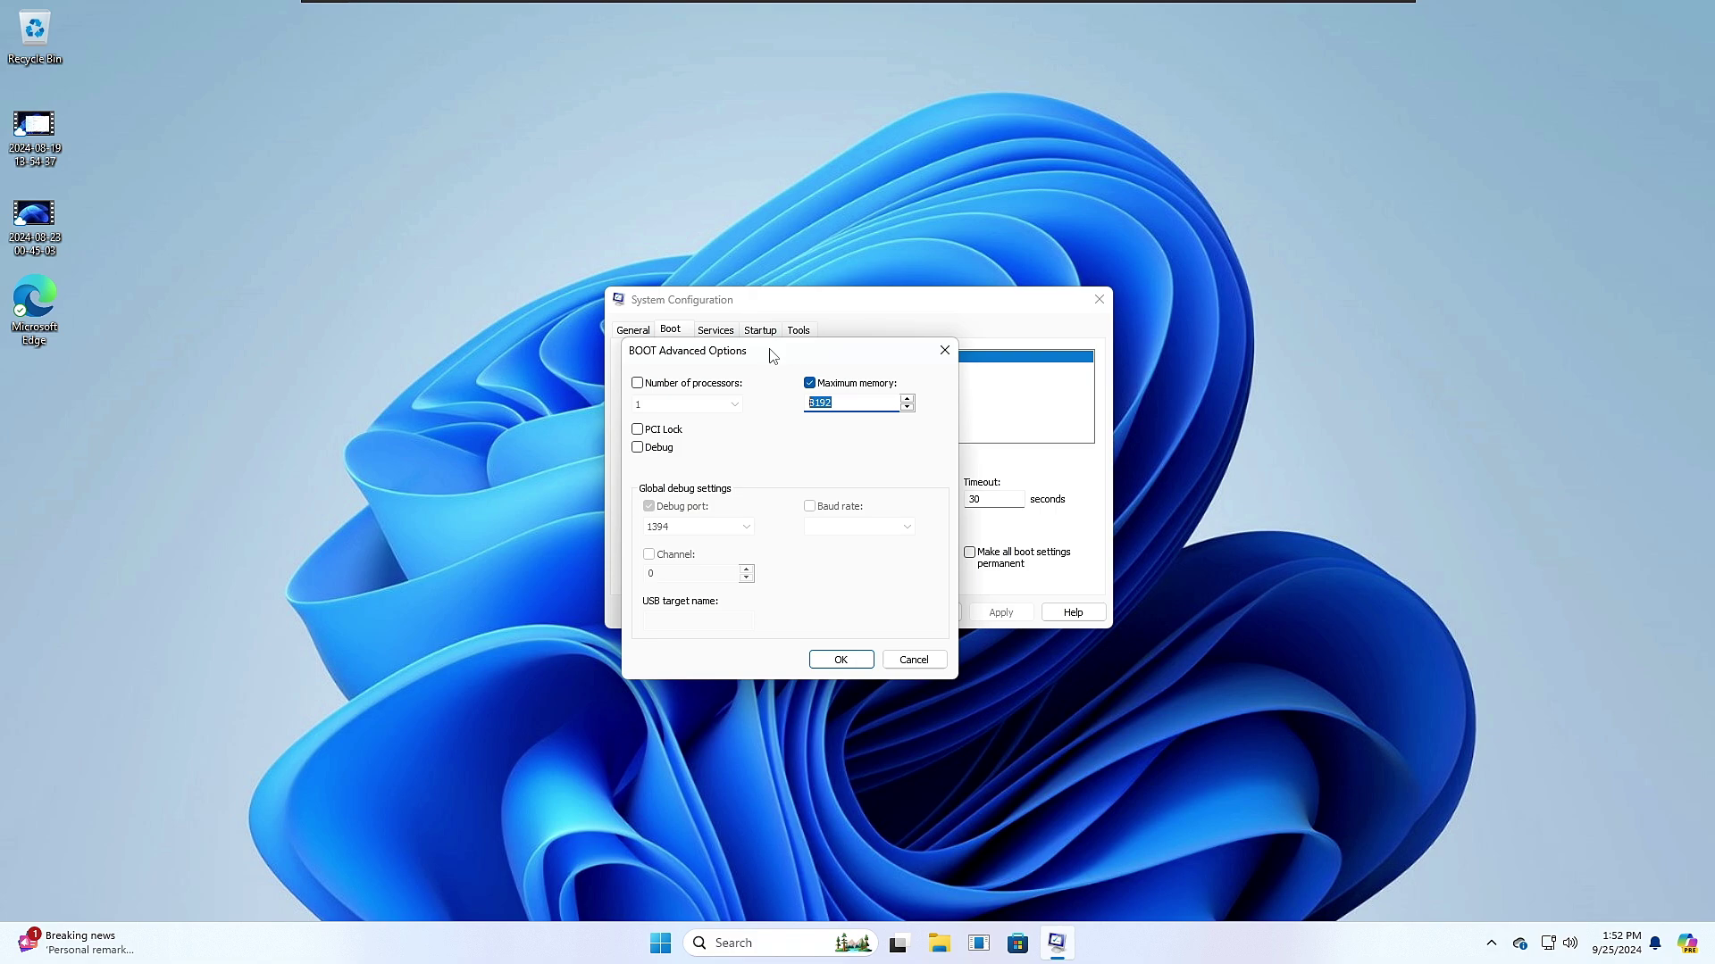
left_click(944, 350)
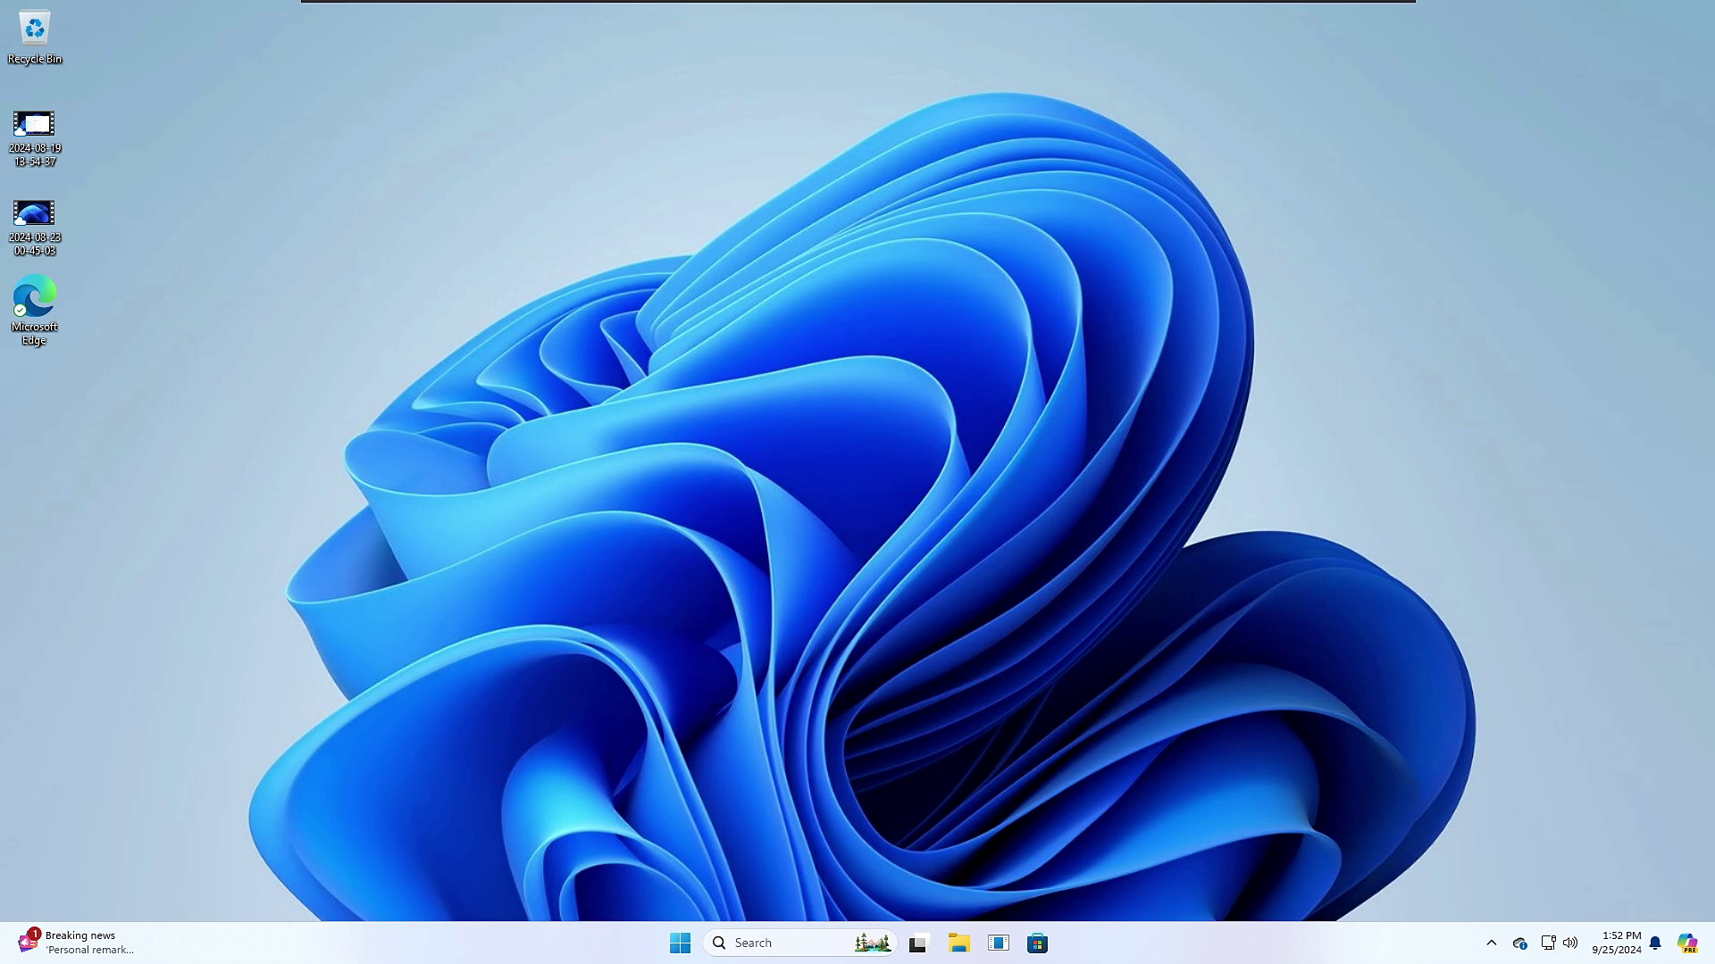
Step: Launch Registry Editor from search and allow it through UAC
left_click(765, 944)
type("registry")
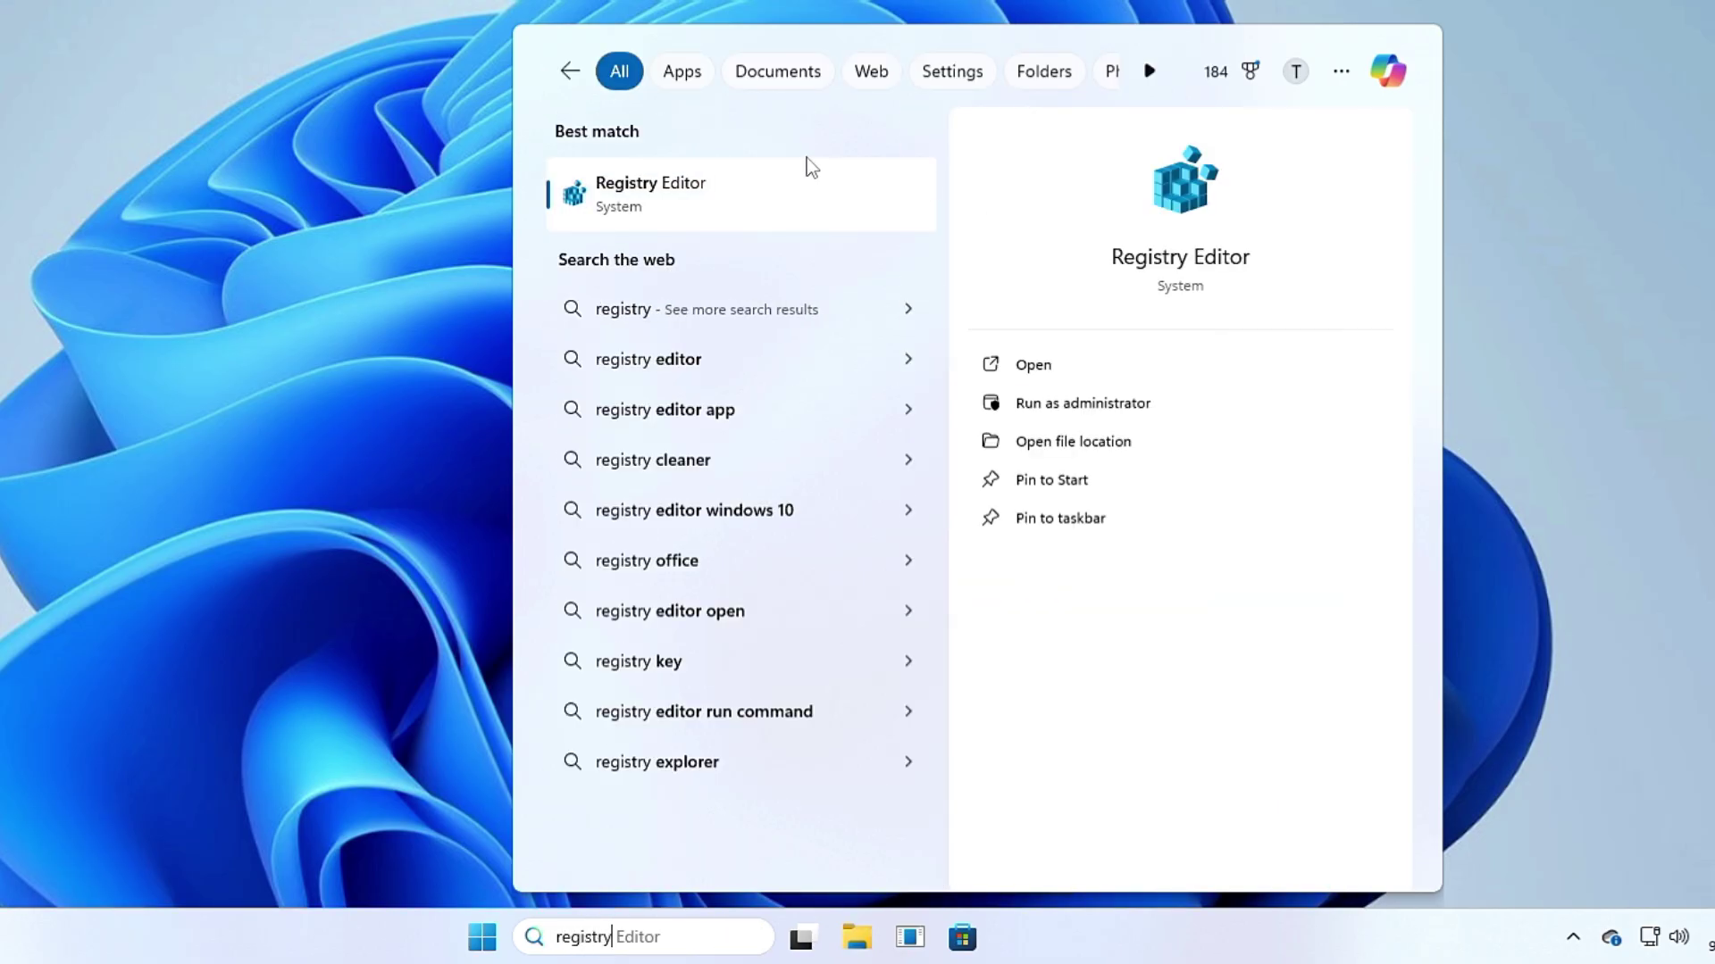
left_click(797, 178)
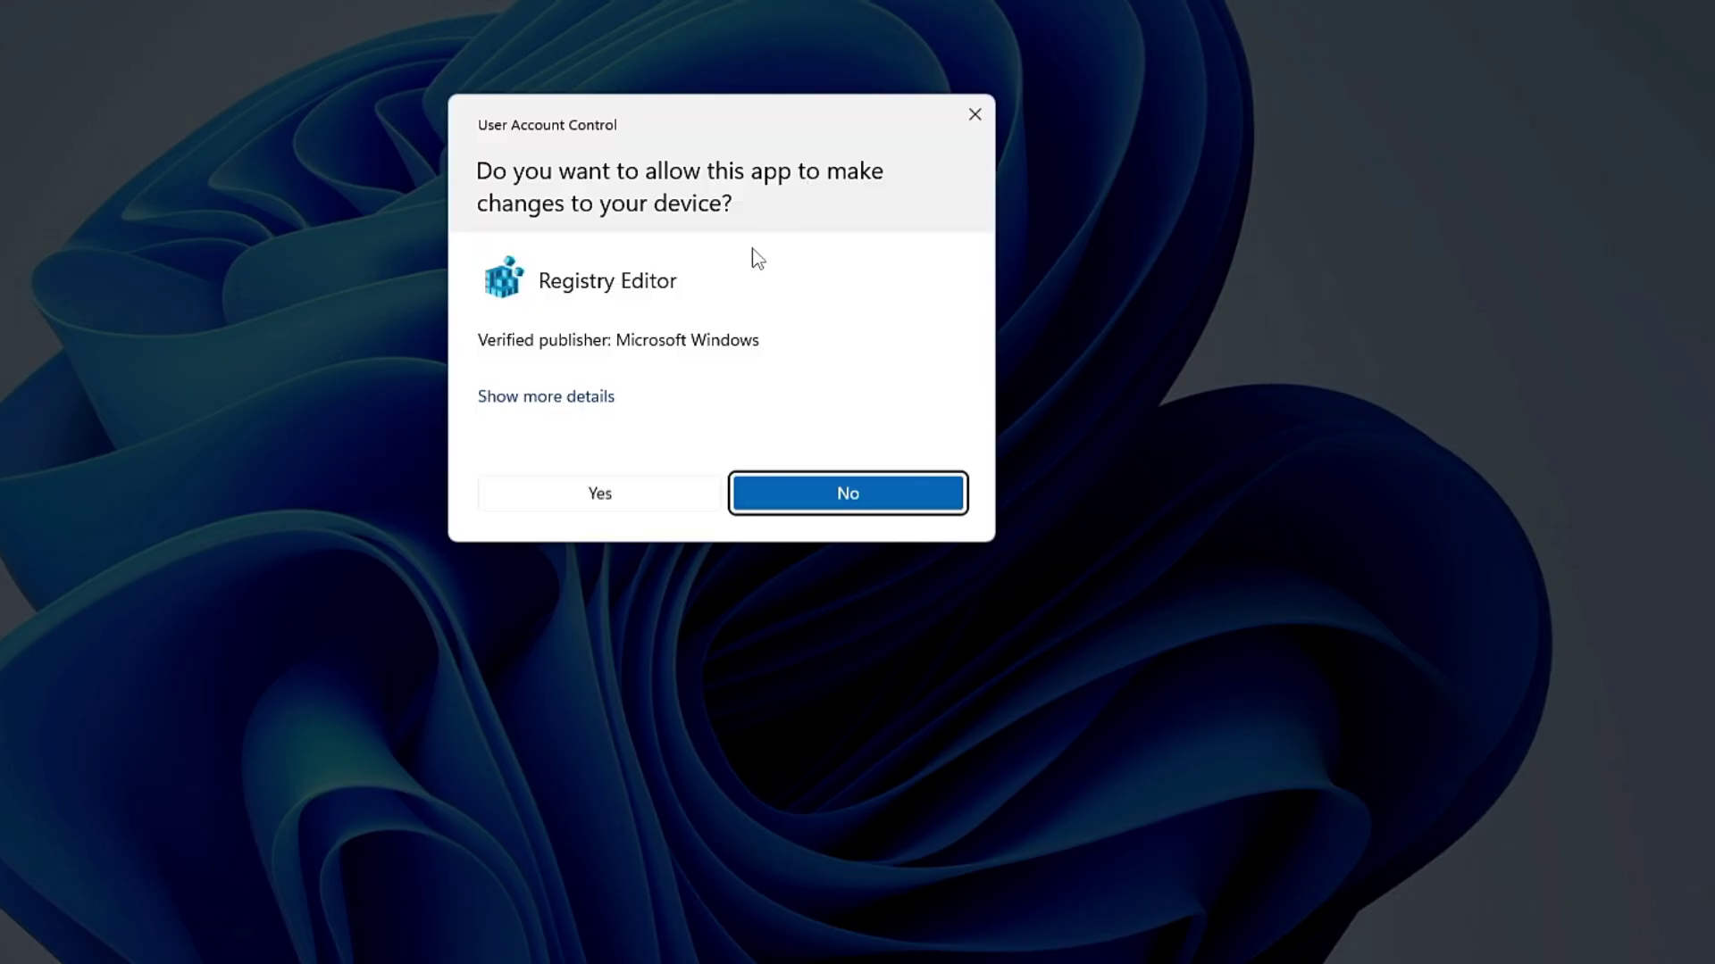
left_click(631, 497)
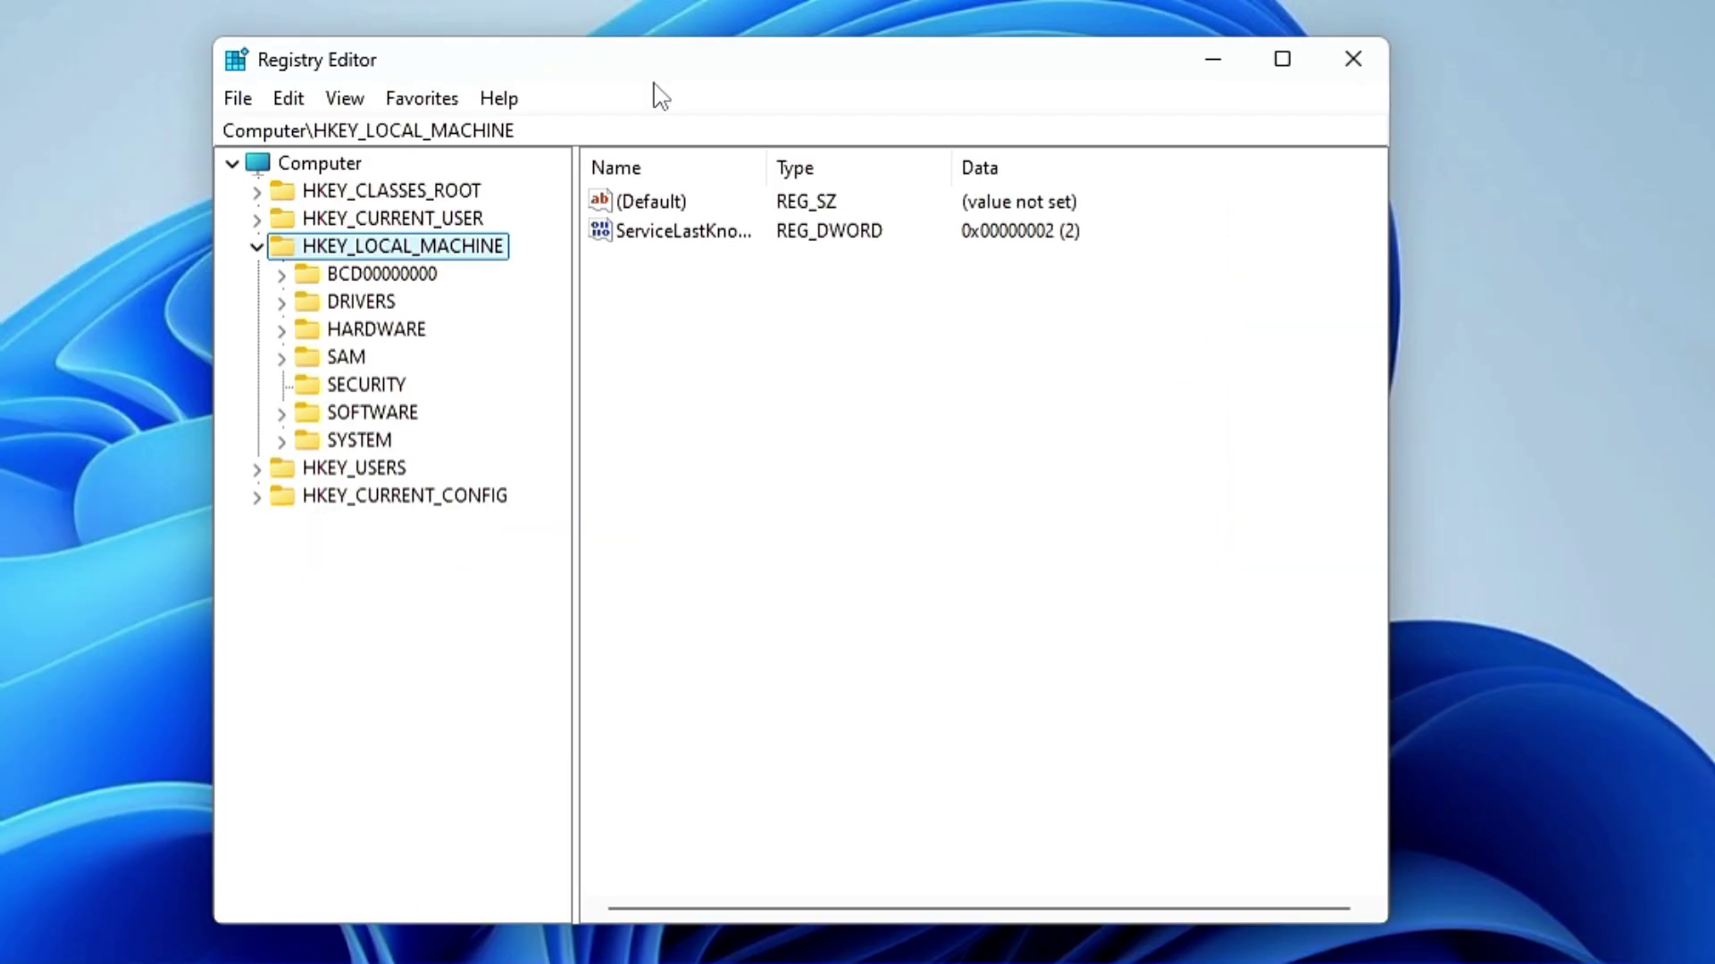
Step: Expand HKEY_LOCAL_MACHINE > SYSTEM > CurrentControlSet > Control in the key tree
left_click(256, 248)
double_click(343, 250)
double_click(375, 441)
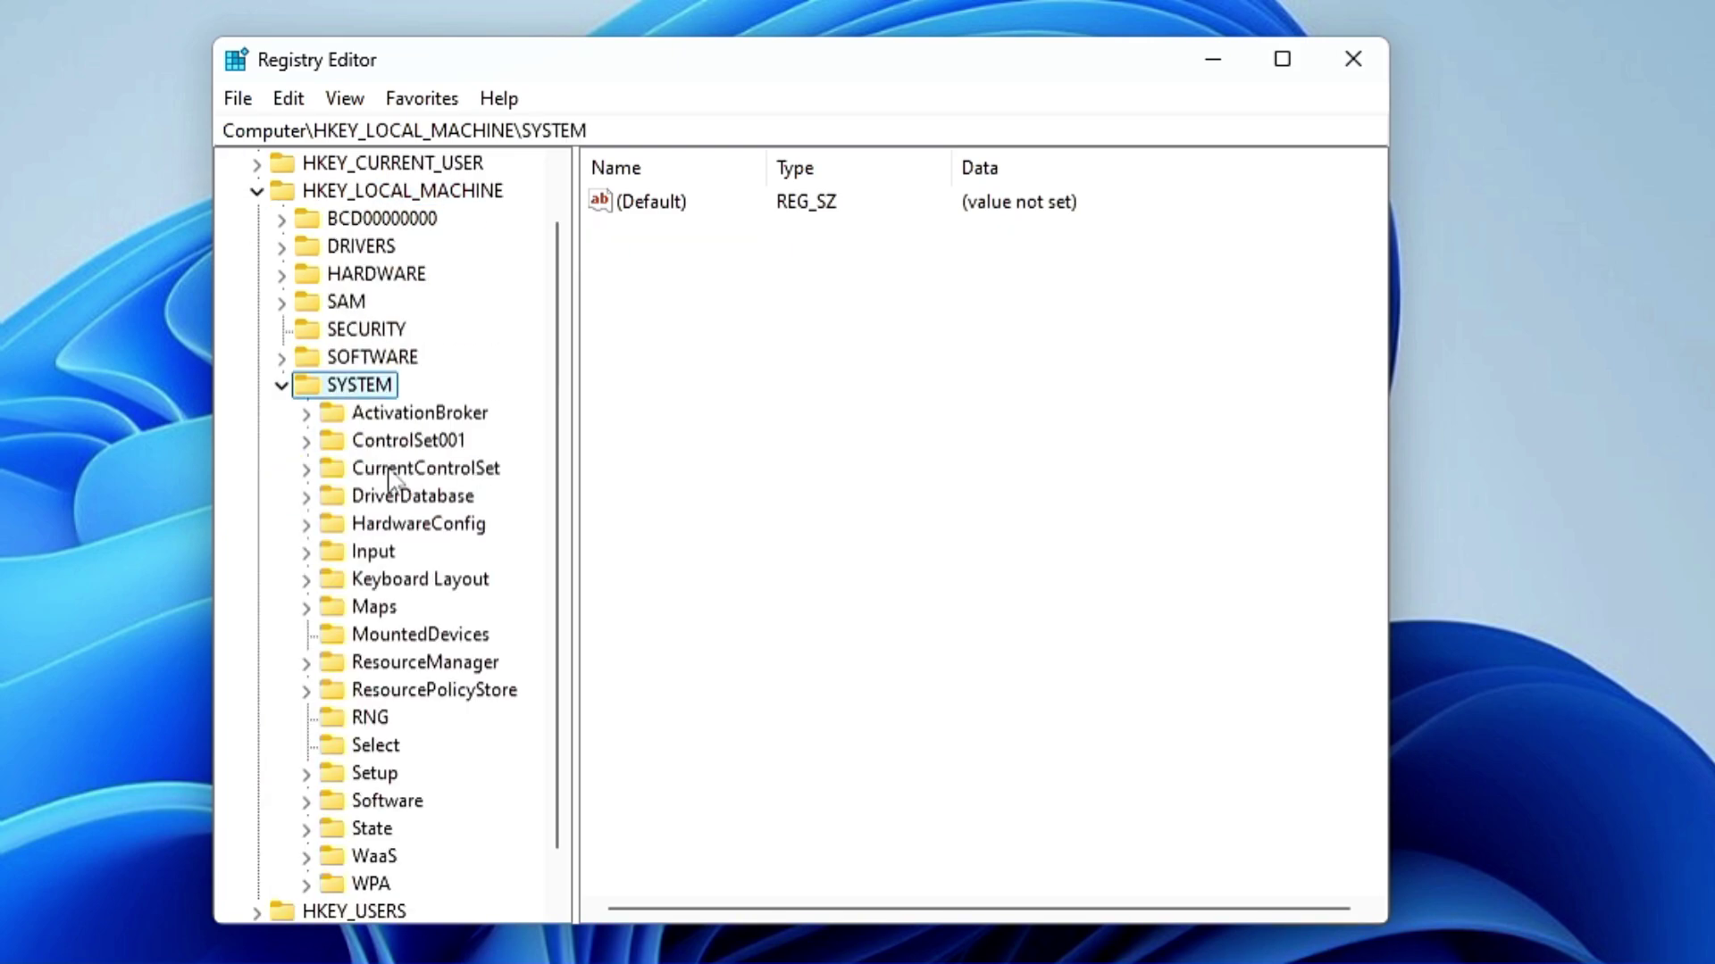
left_click(395, 470)
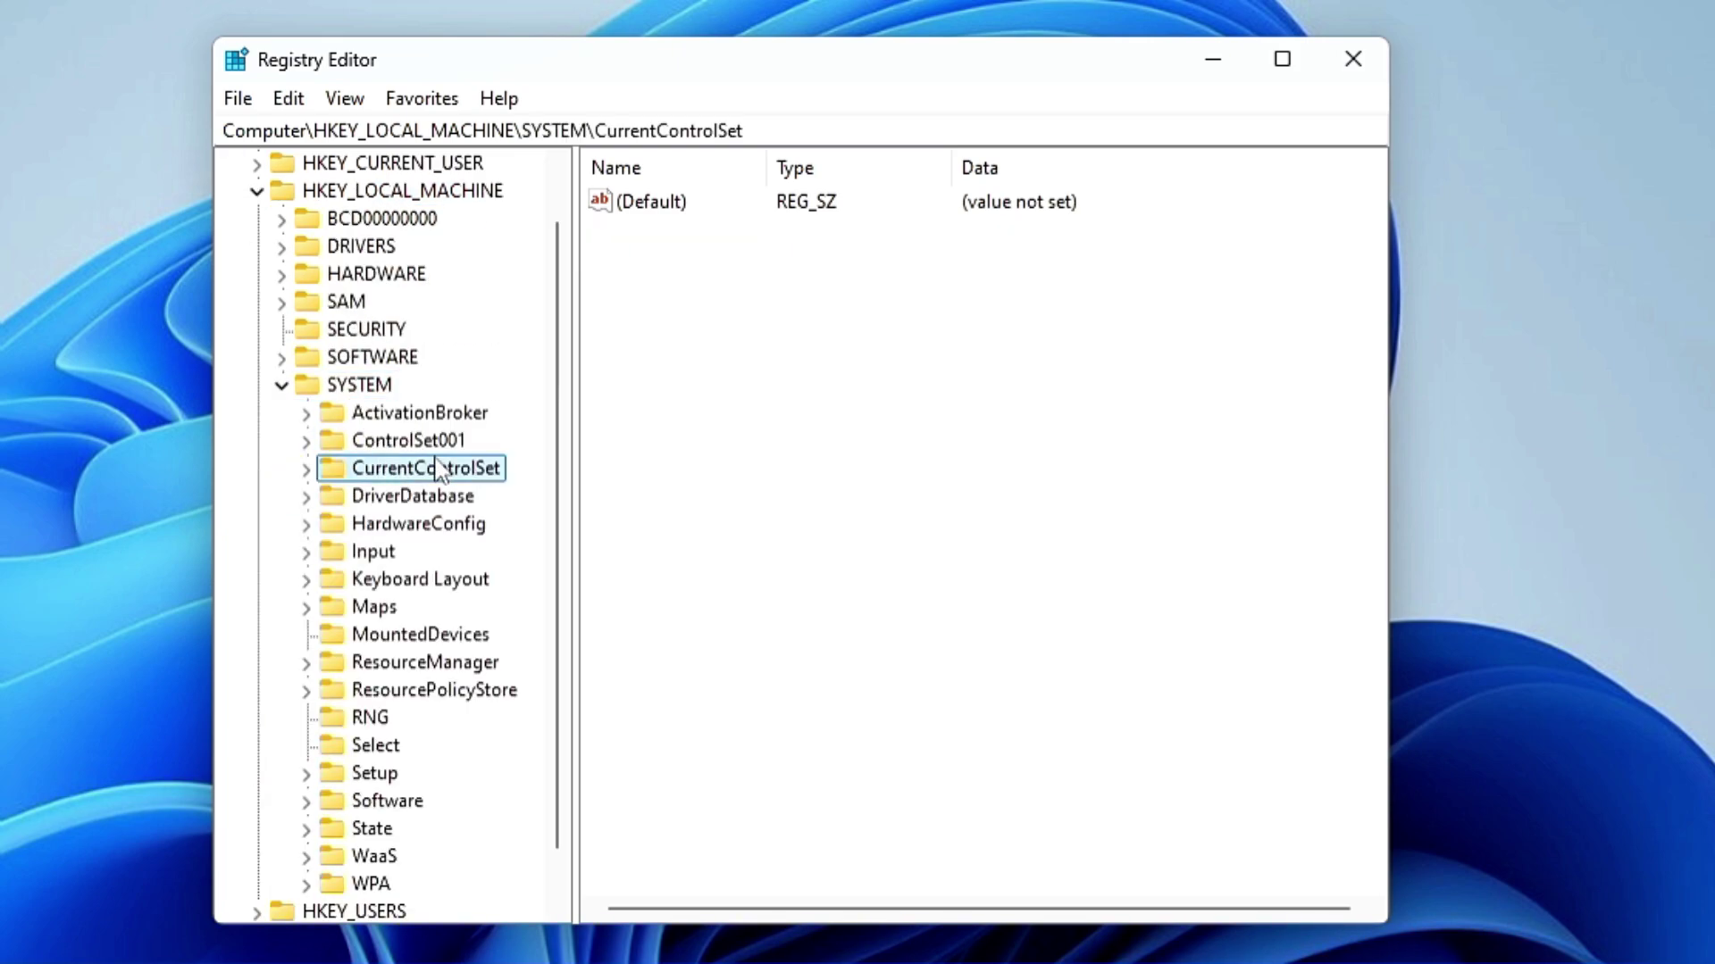
double_click(408, 472)
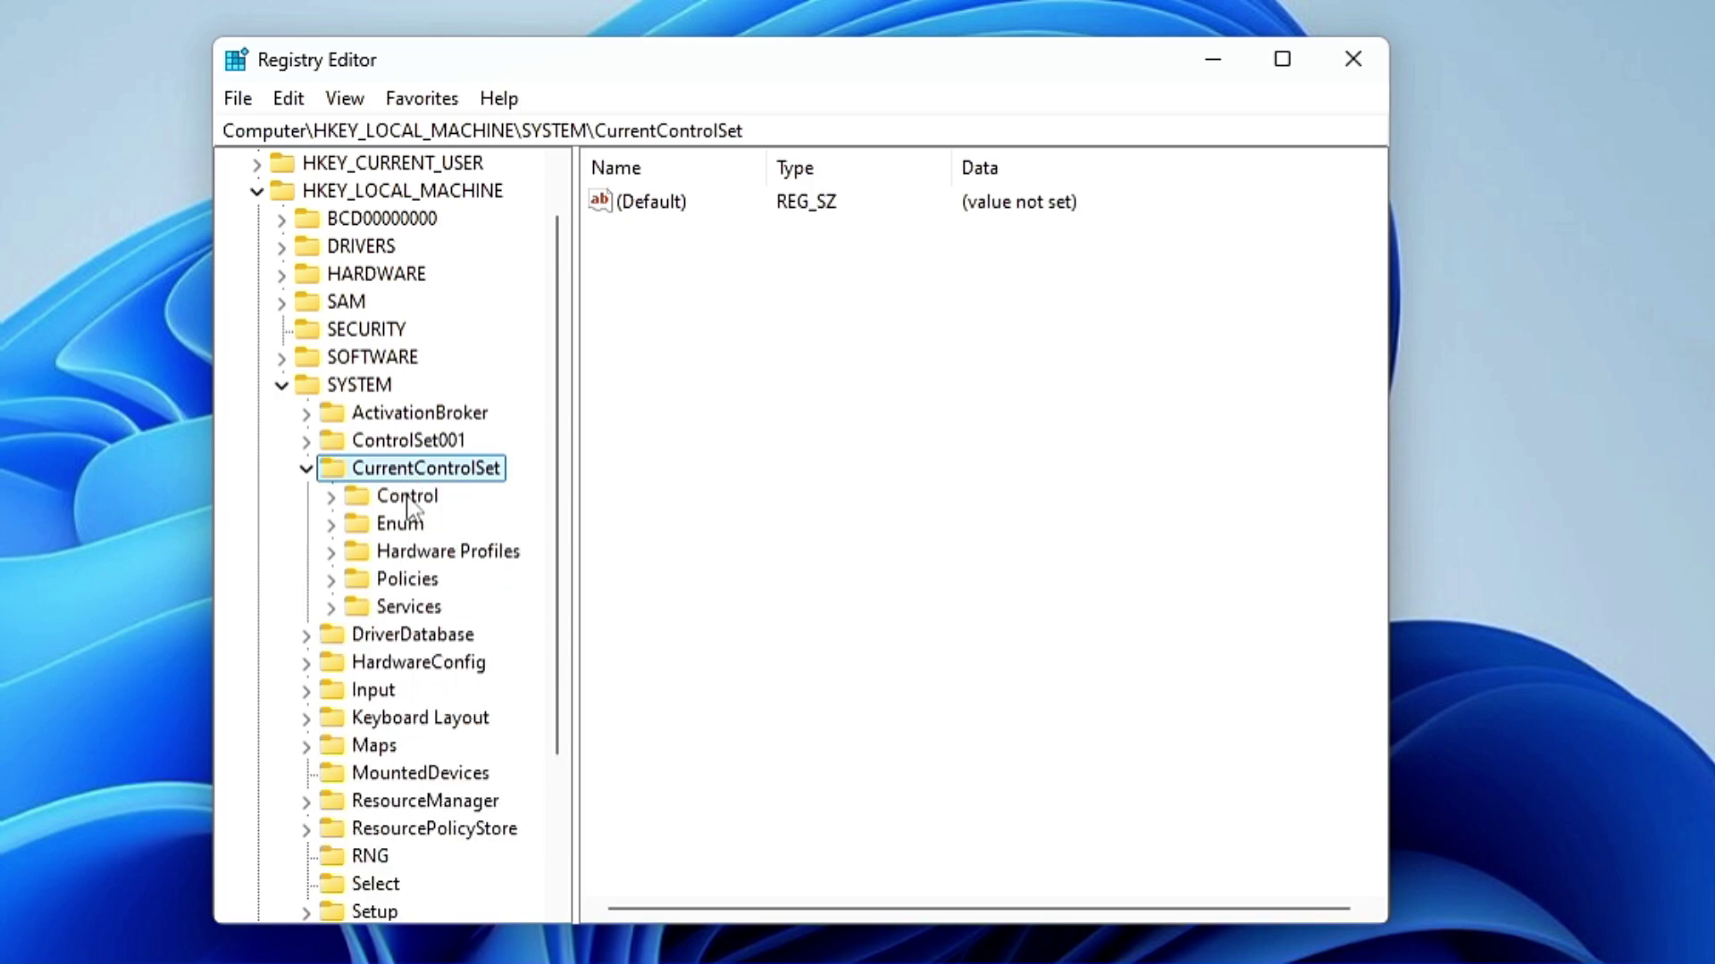
left_click(408, 504)
double_click(407, 501)
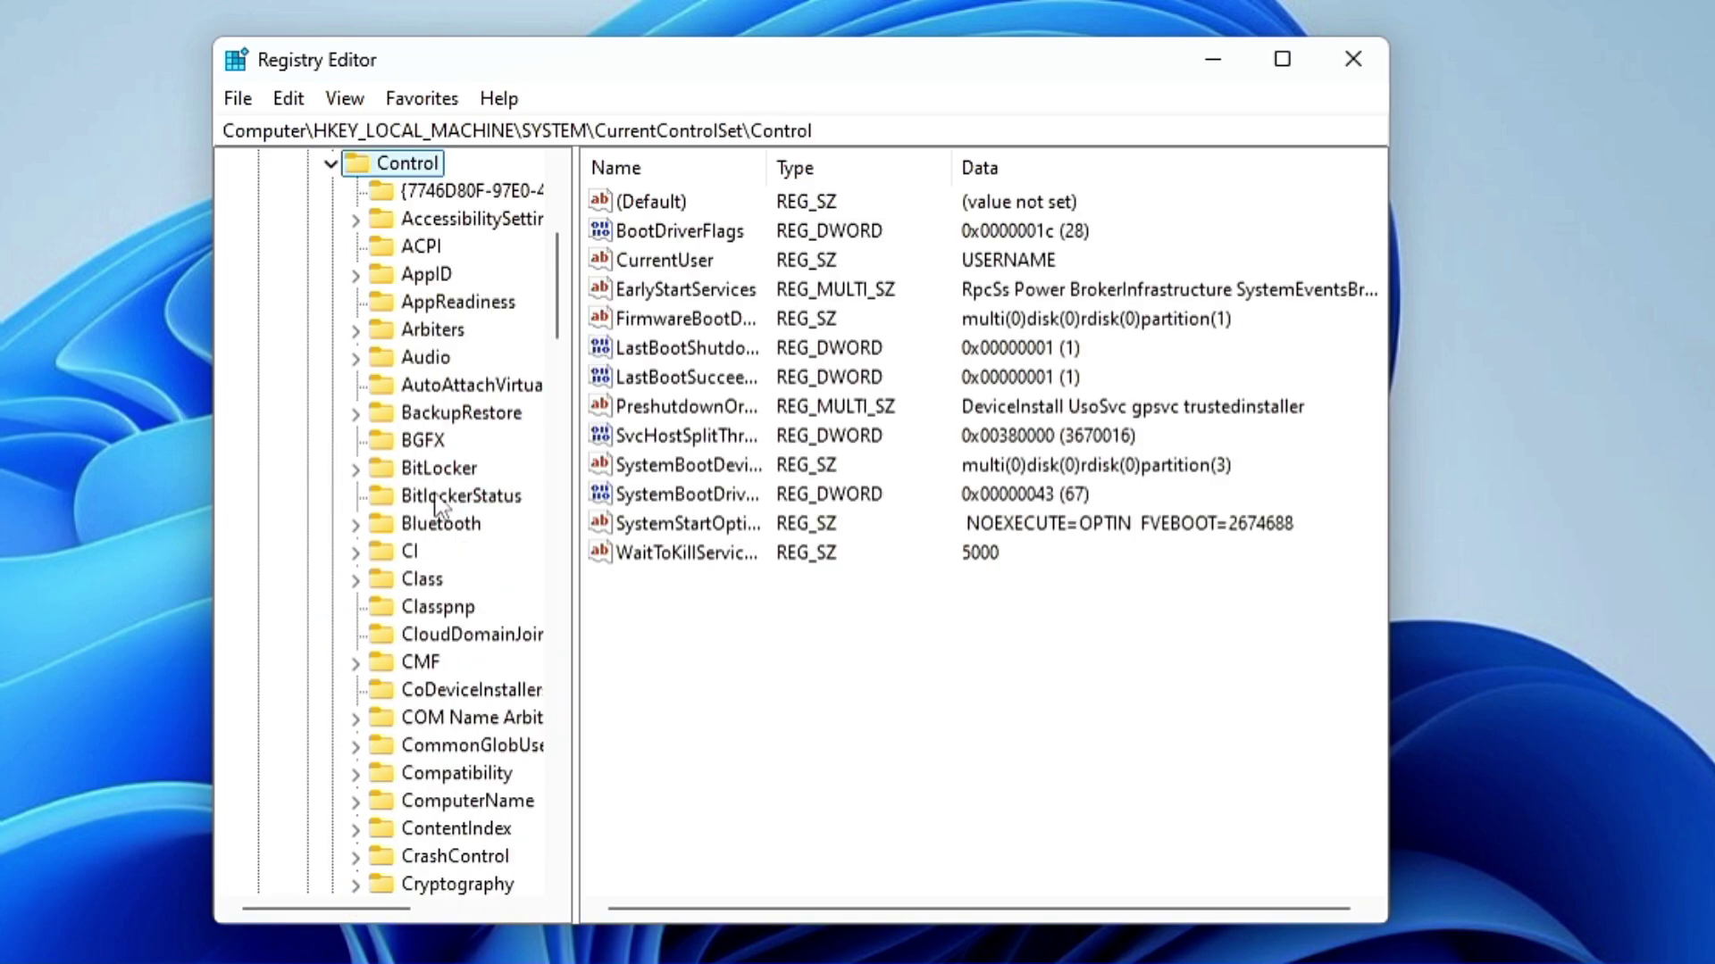
Step: Find and expand Session Manager, then select its Memory Management key
scroll(438, 523, "down", 2)
left_click(460, 553)
left_click(463, 607)
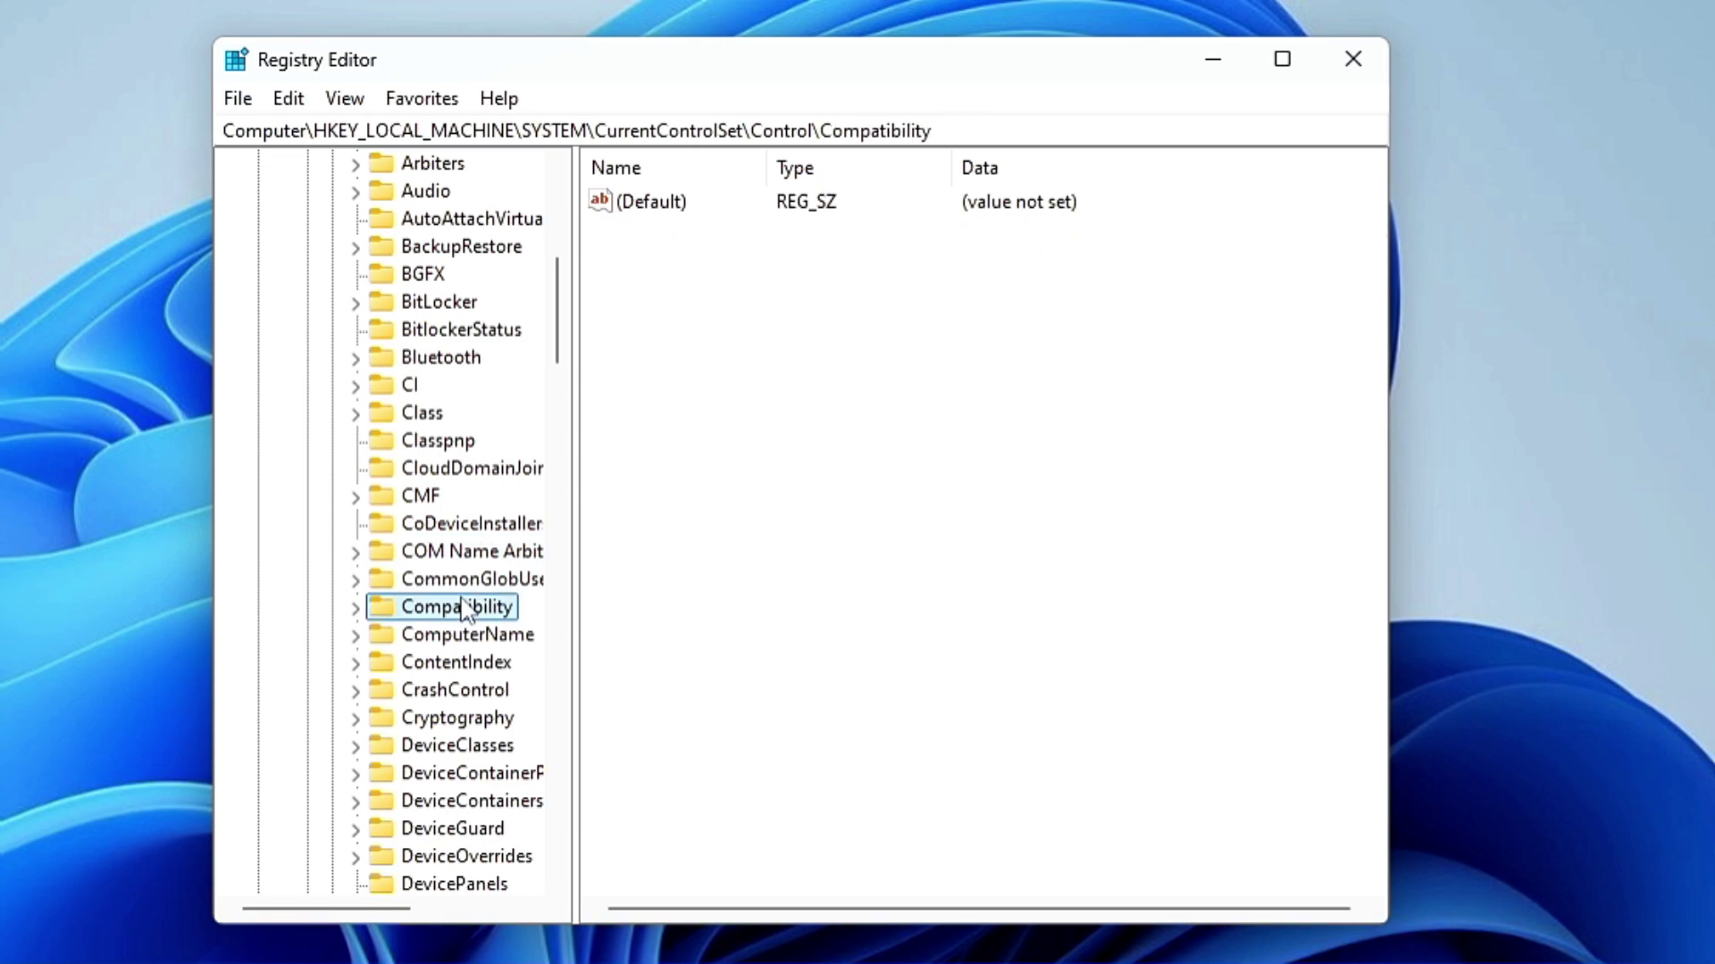
key("s")
scroll(469, 616, "down", 3)
scroll(470, 643, "down", 2)
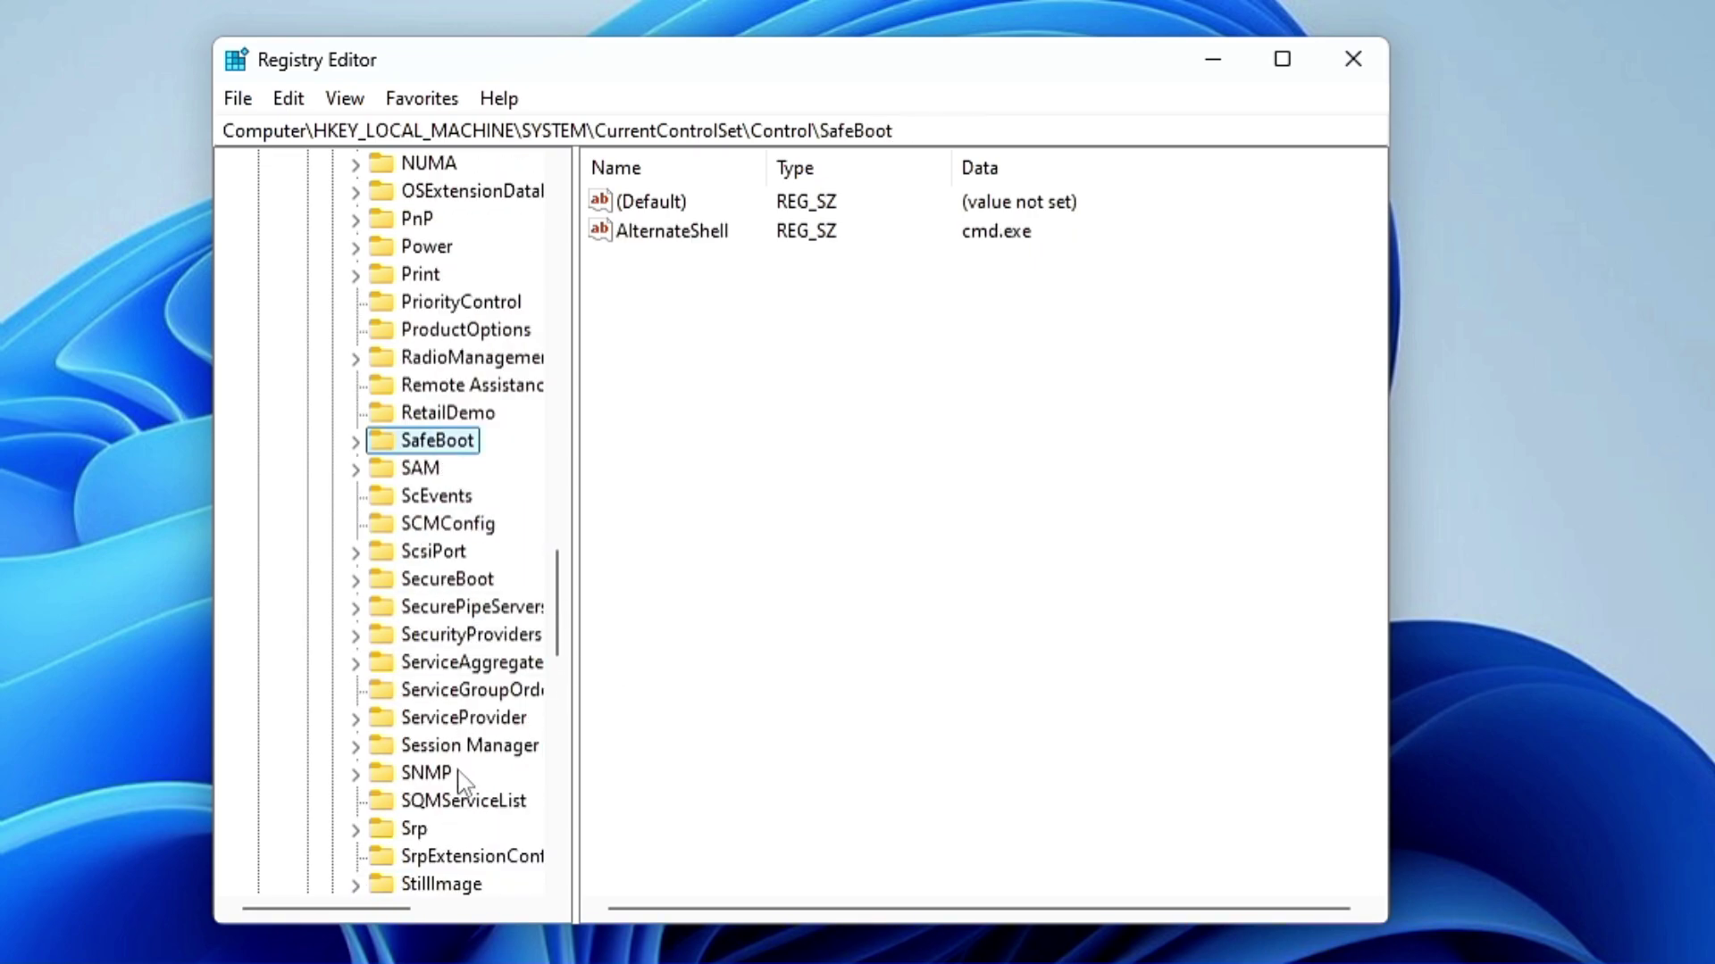
scroll(464, 770, "down", 3)
left_click(451, 525)
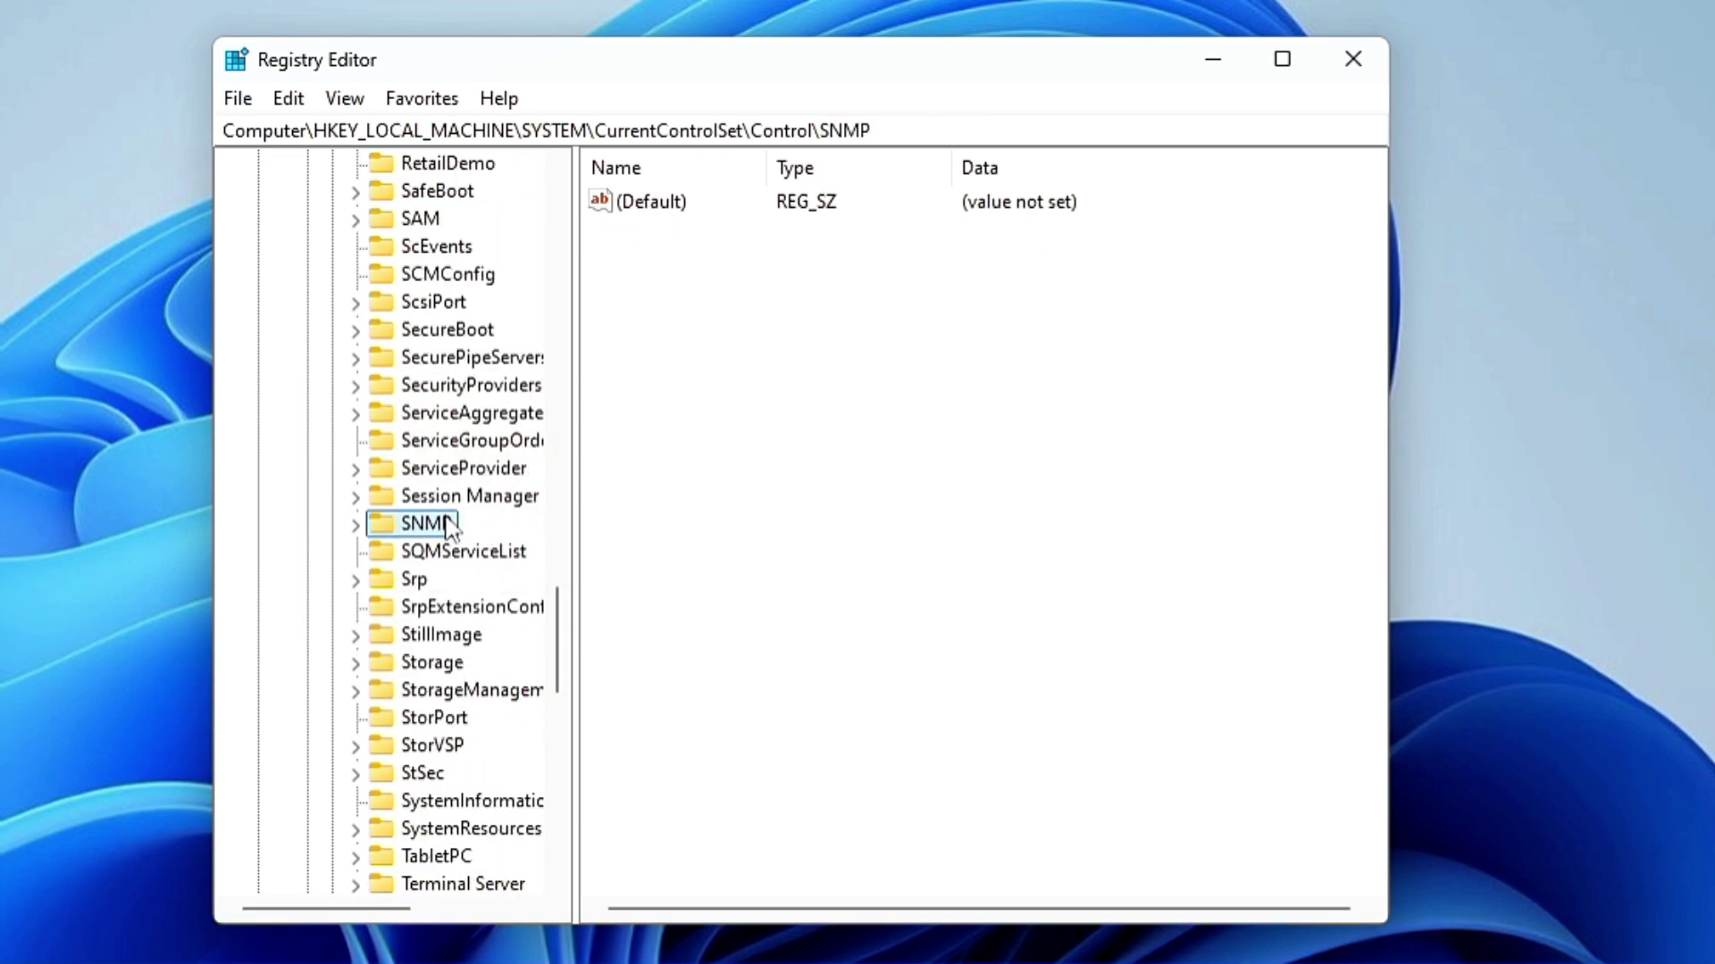
left_click(452, 470)
left_click(446, 498)
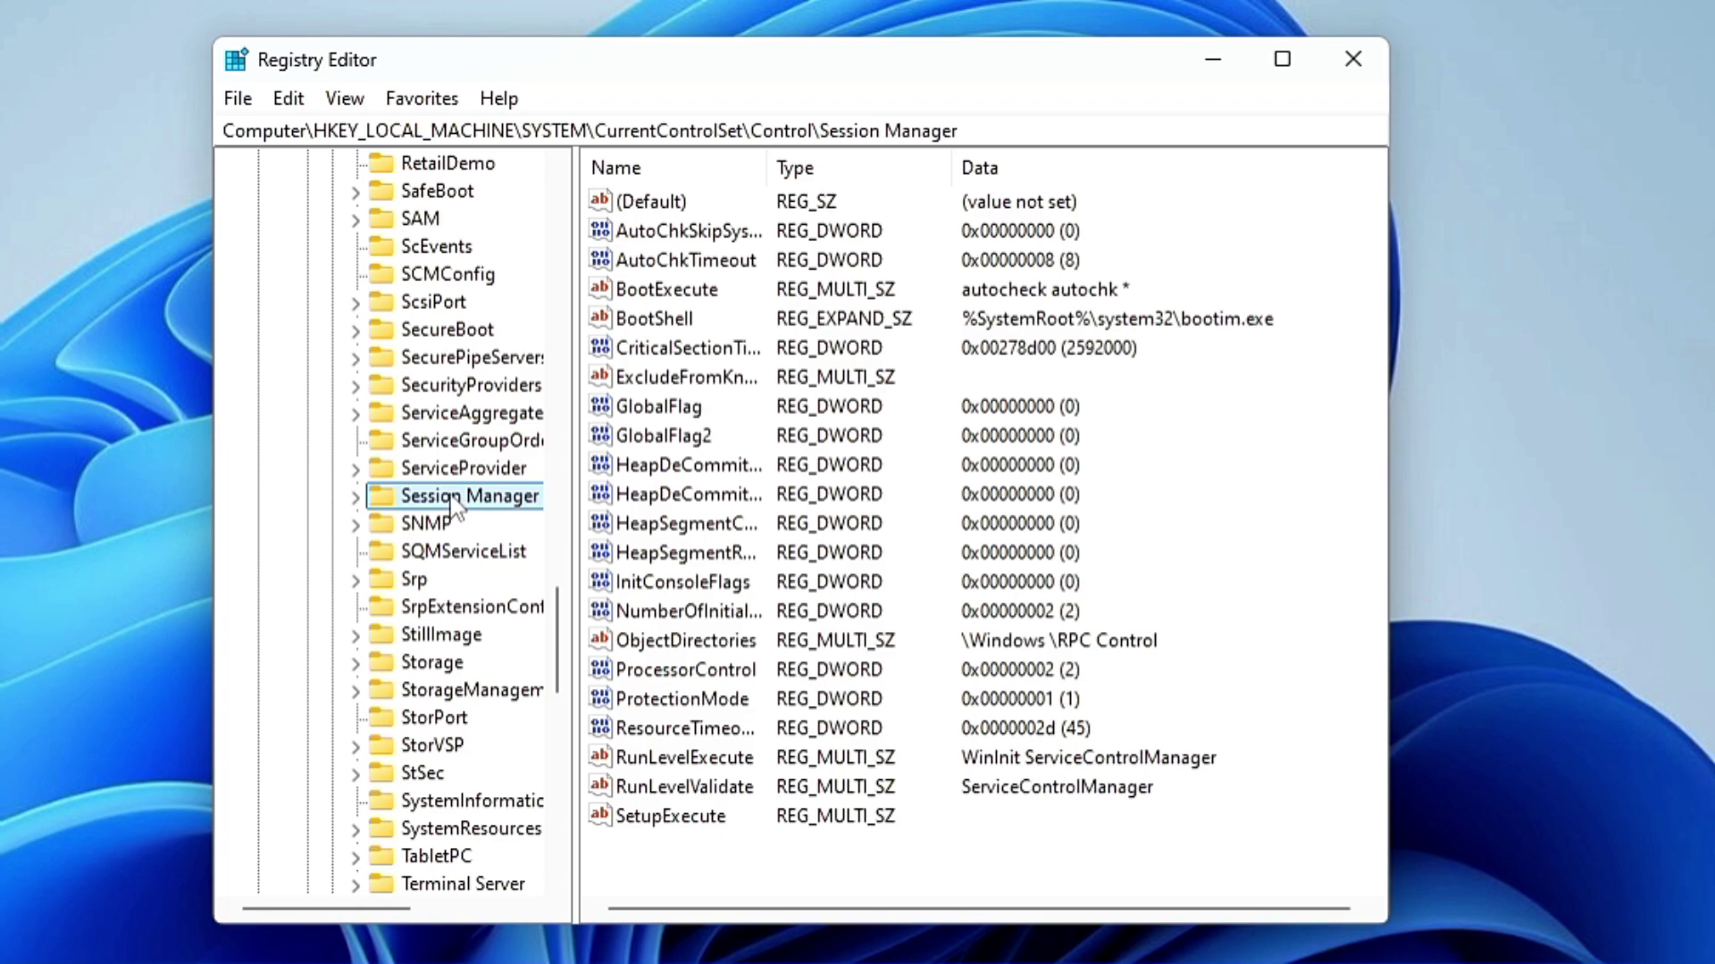
double_click(451, 498)
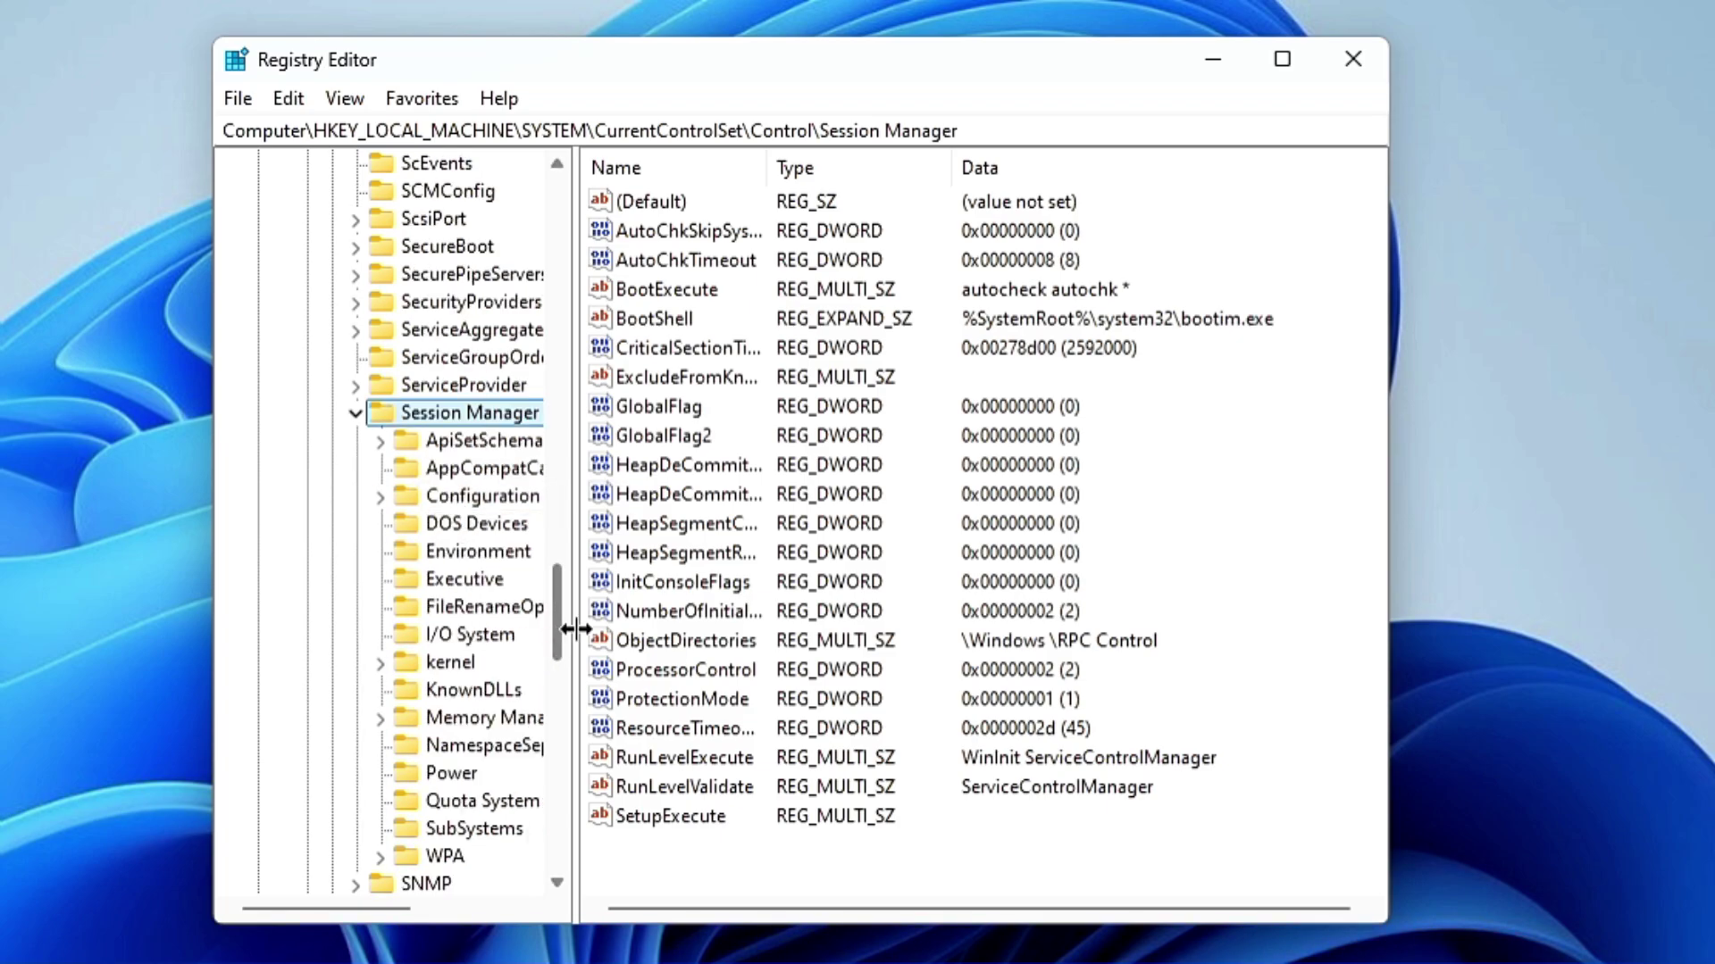
left_click_drag(574, 625, 665, 641)
left_click(482, 722)
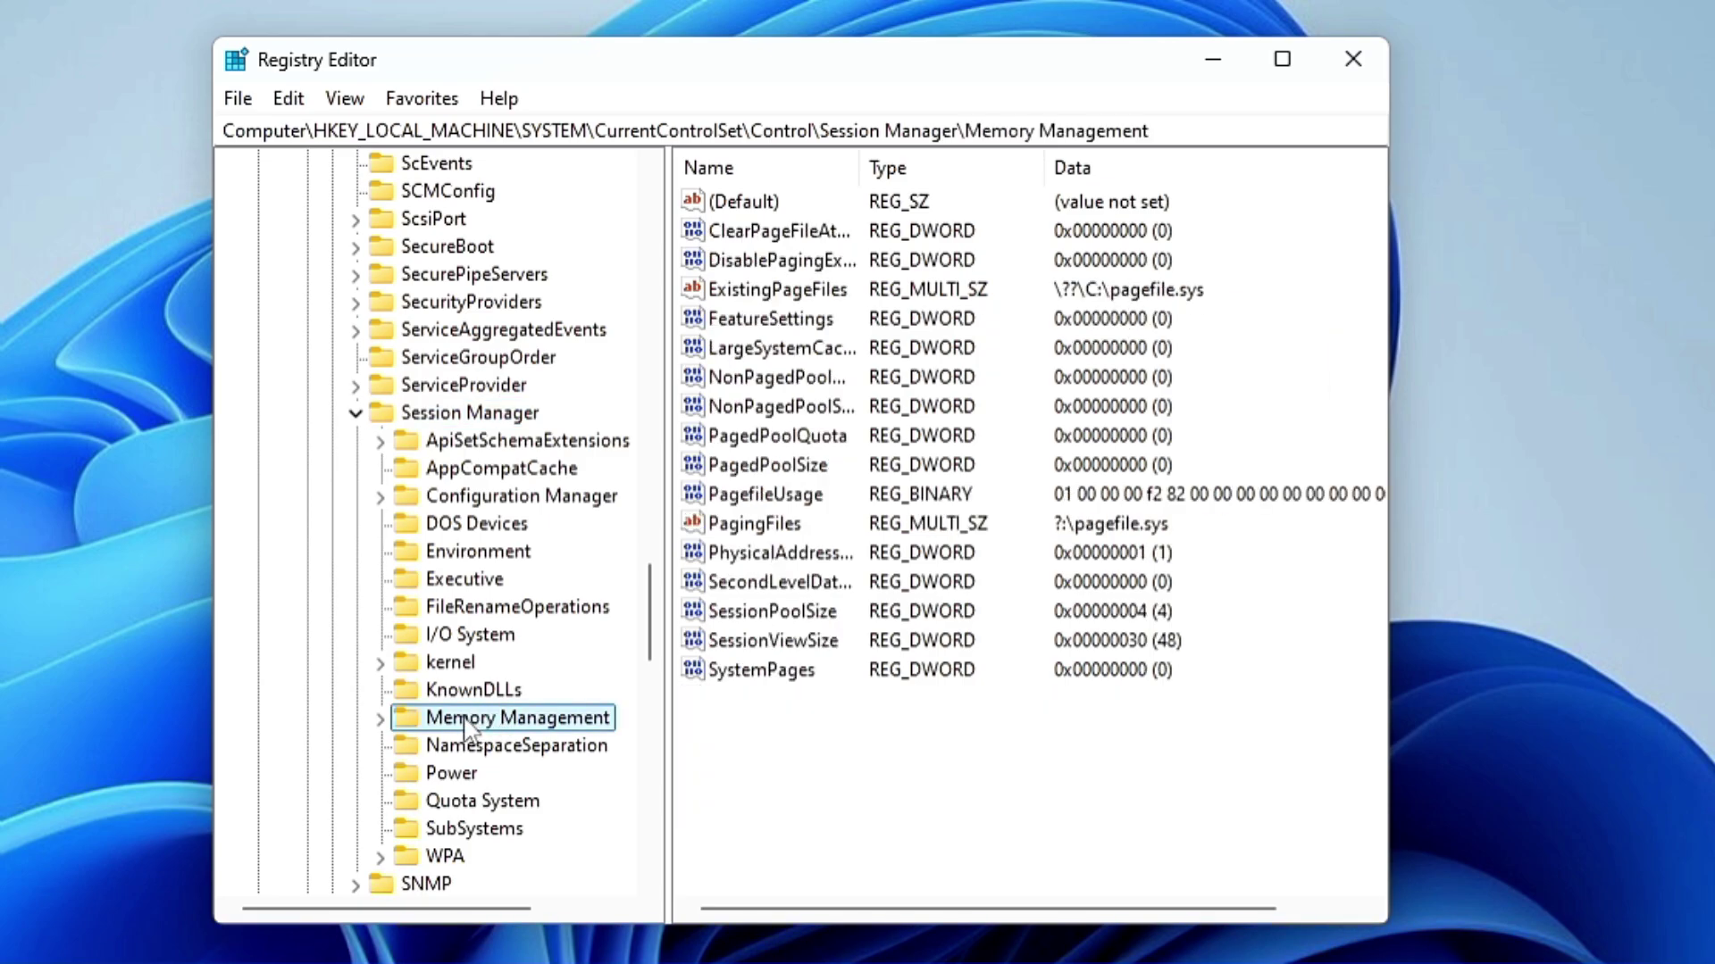
Step: Change ClearPageFileAtShutdown's value data from 0 to 1 and confirm
left_click(770, 262)
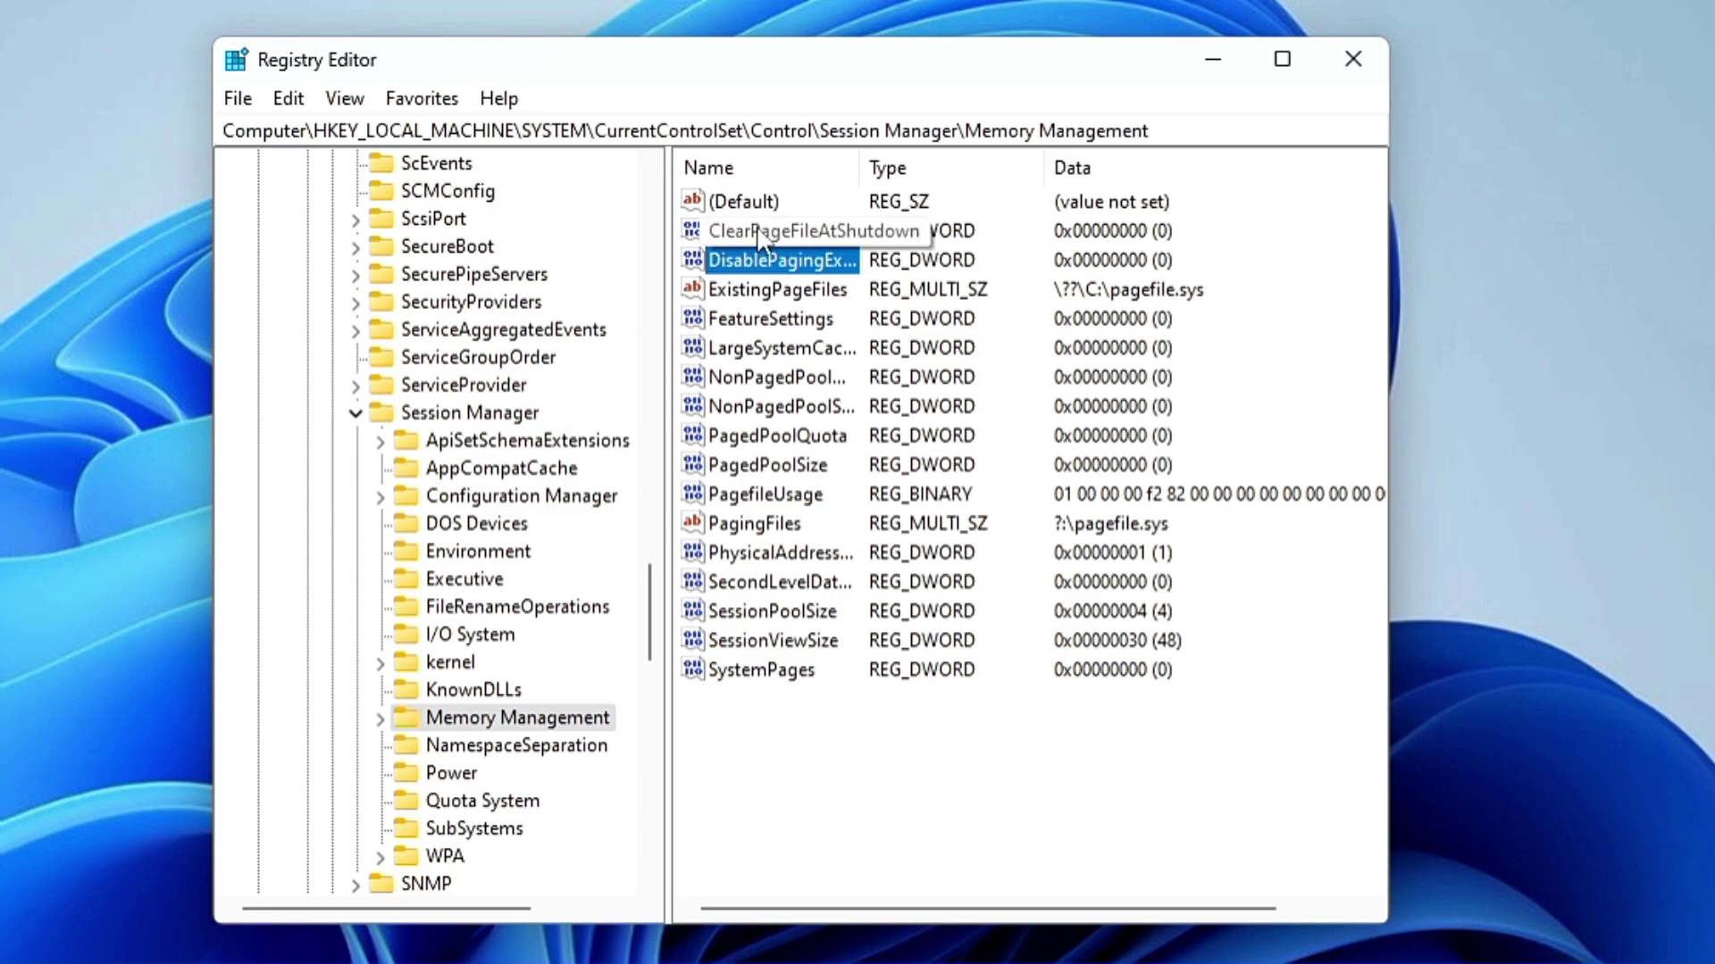
left_click(760, 234)
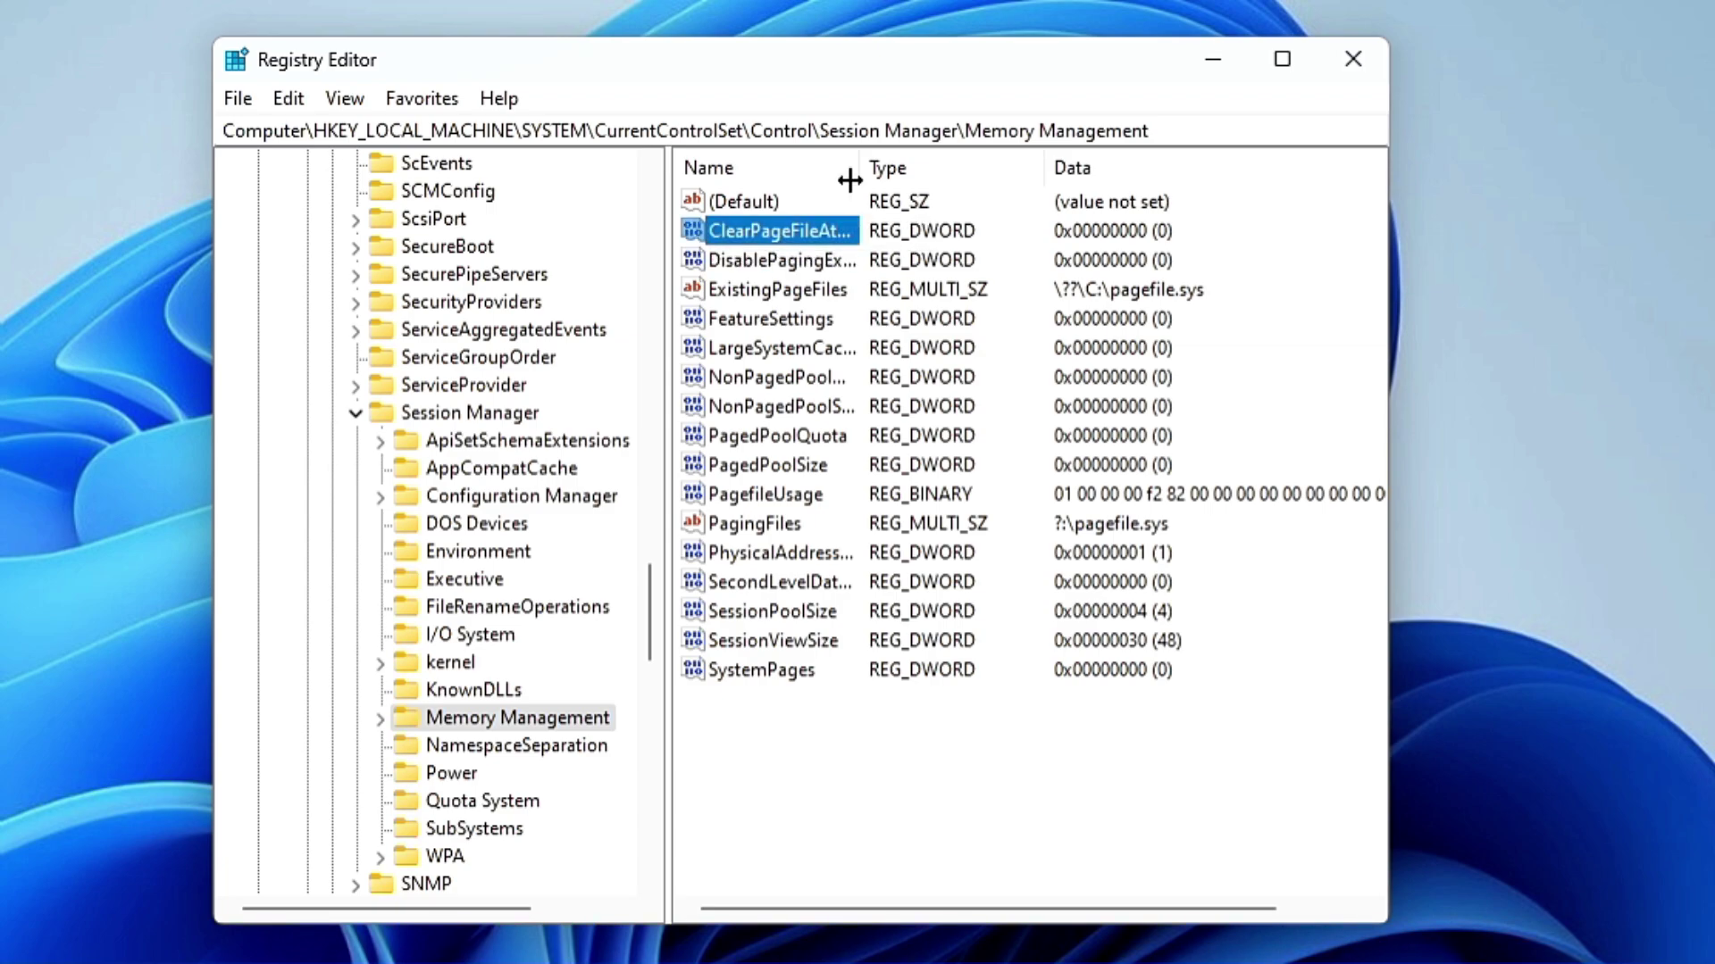
left_click_drag(849, 181, 980, 180)
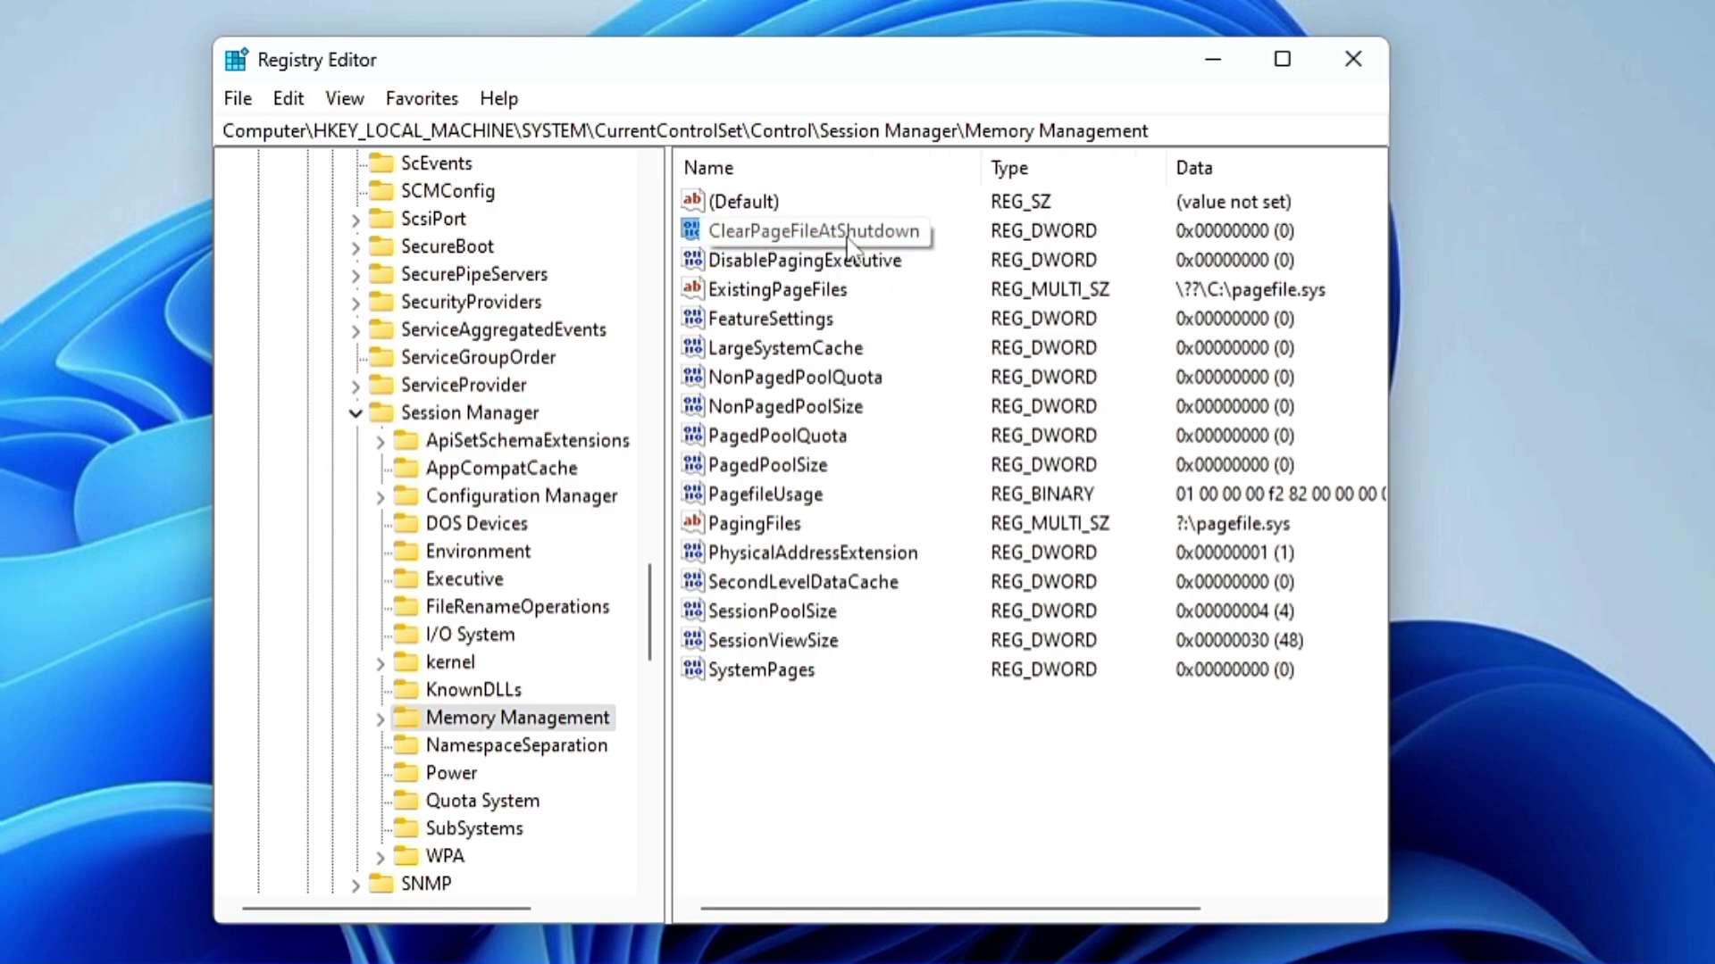
double_click(847, 234)
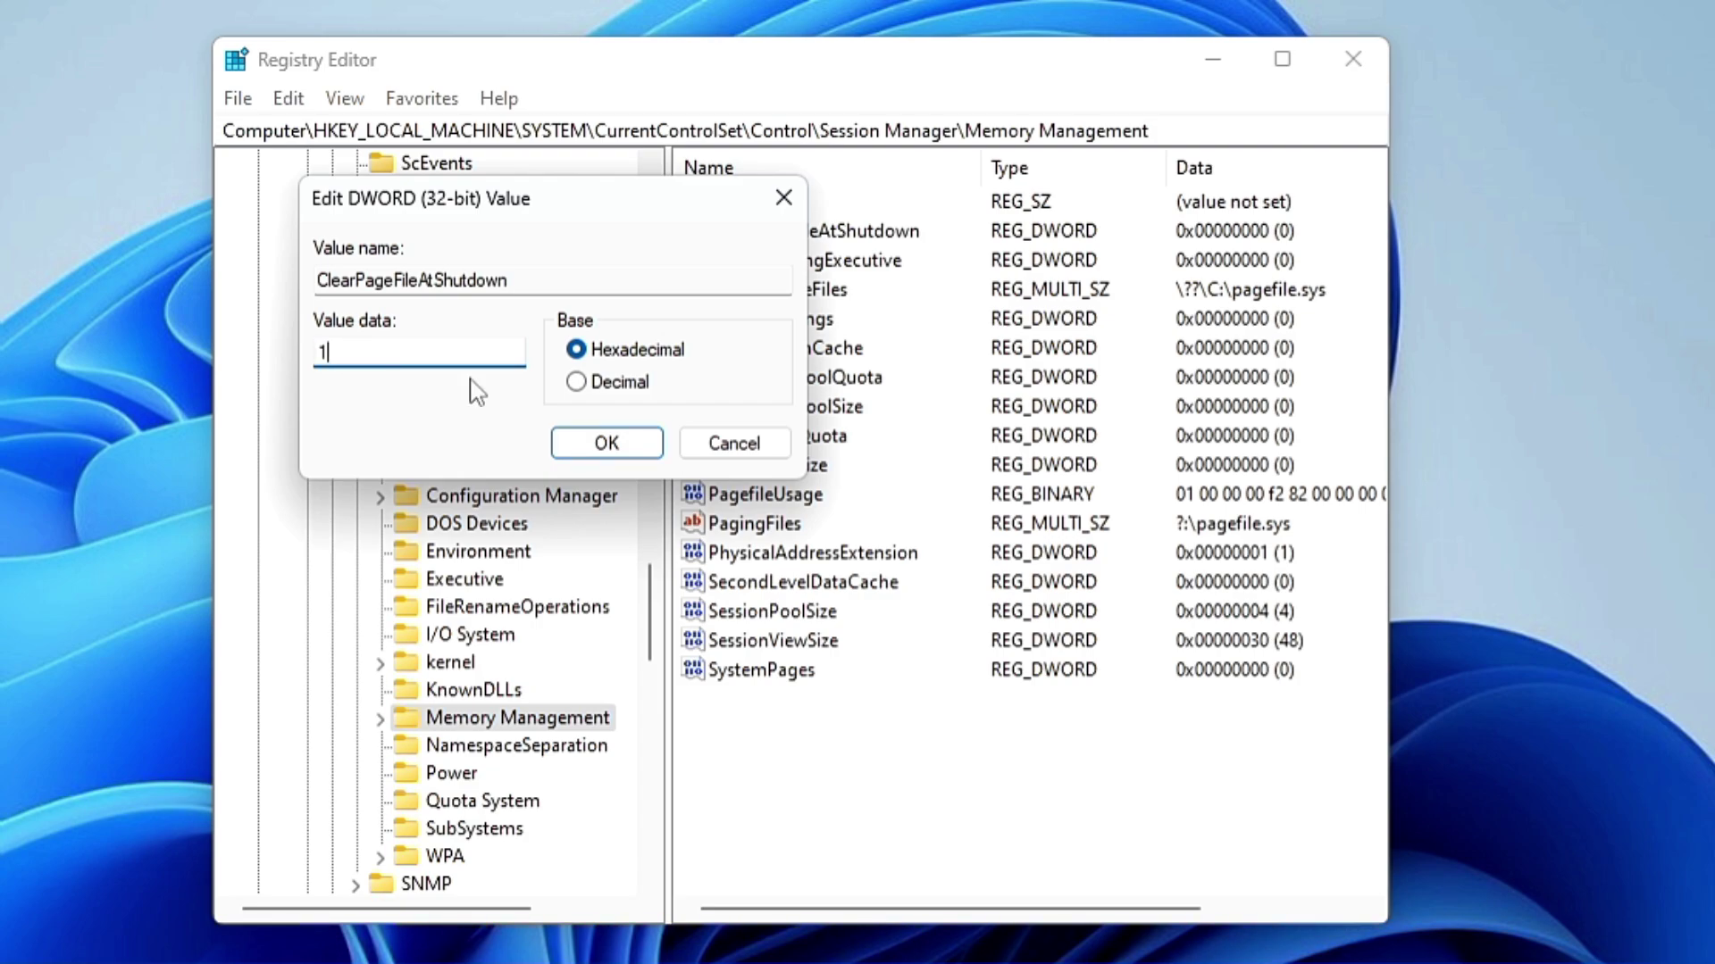
left_click(585, 447)
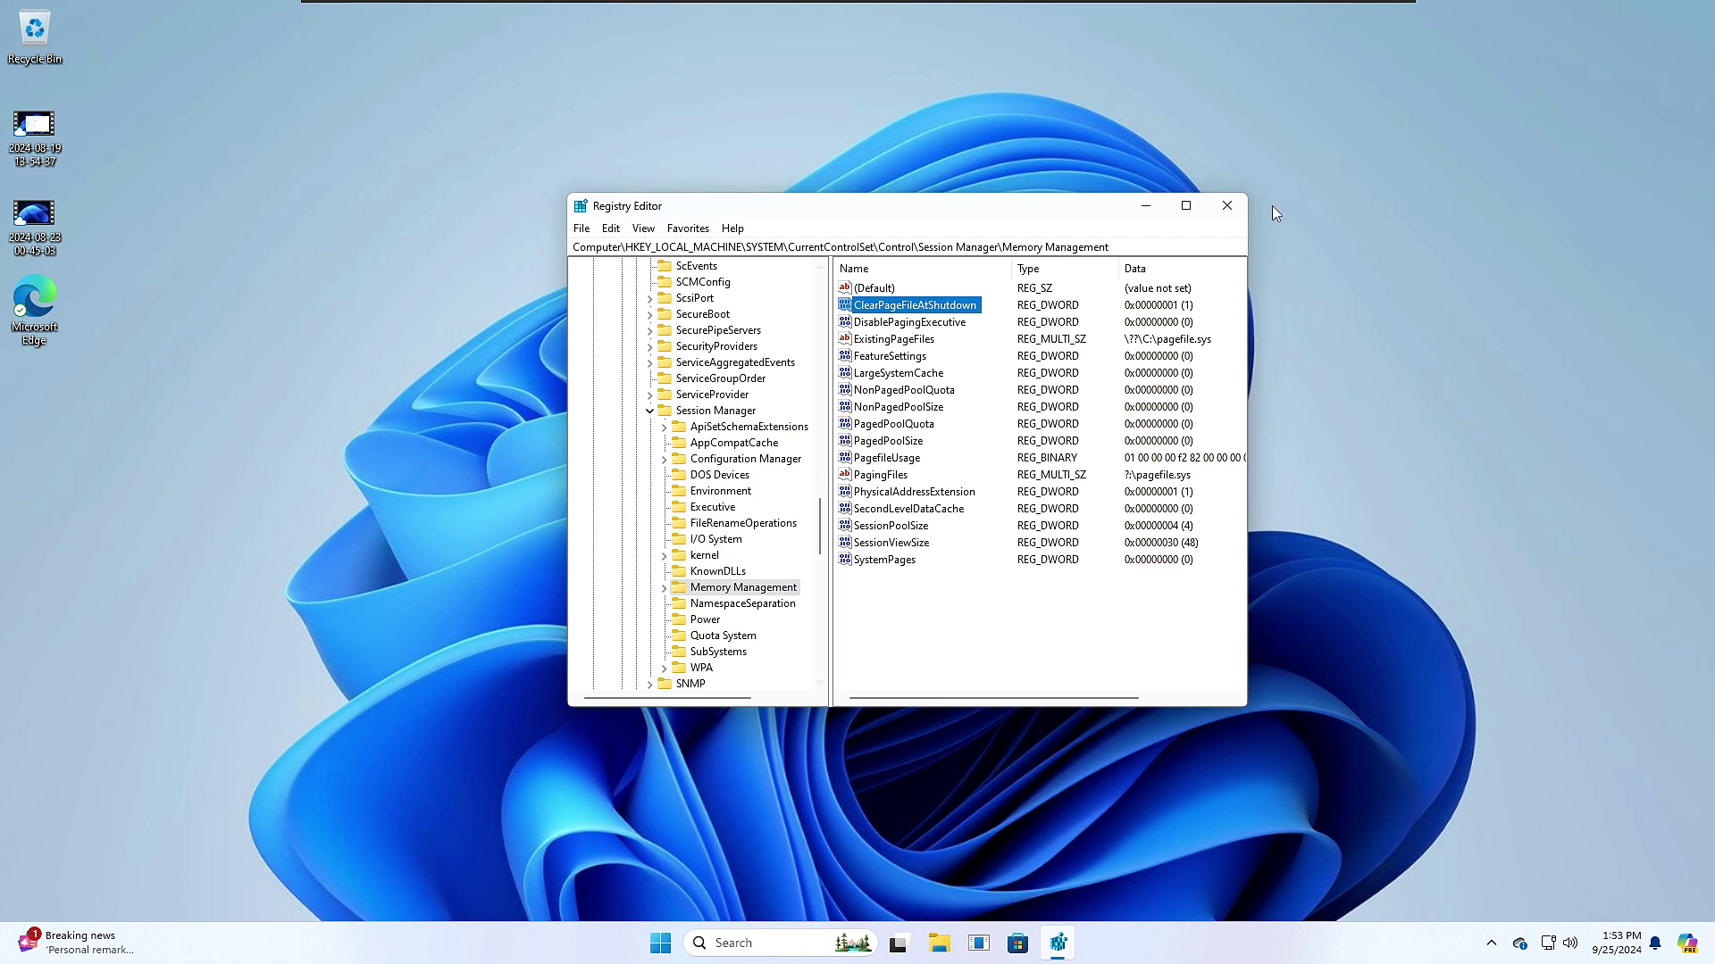